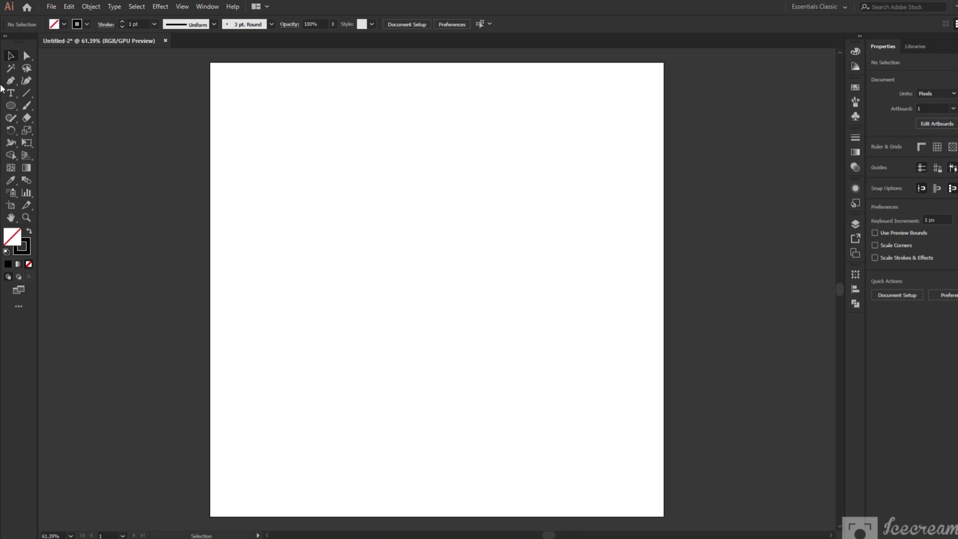
Draw a tall vertical line on the artboard with the Line Segment tool
{"action": "left_click", "coordinate": [26, 93]}
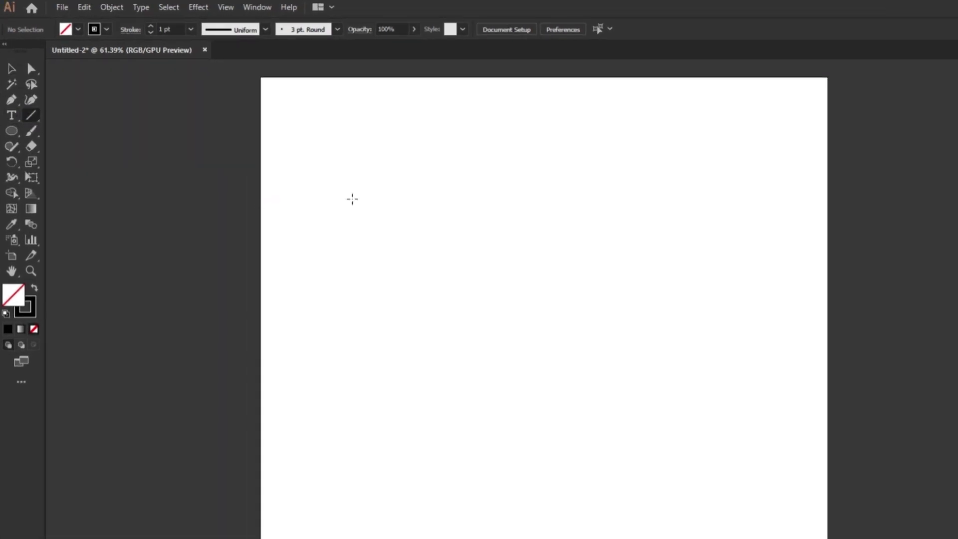
{"action": "left_click_drag", "start_coordinate": [40, 117], "coordinate": [100, 124]}
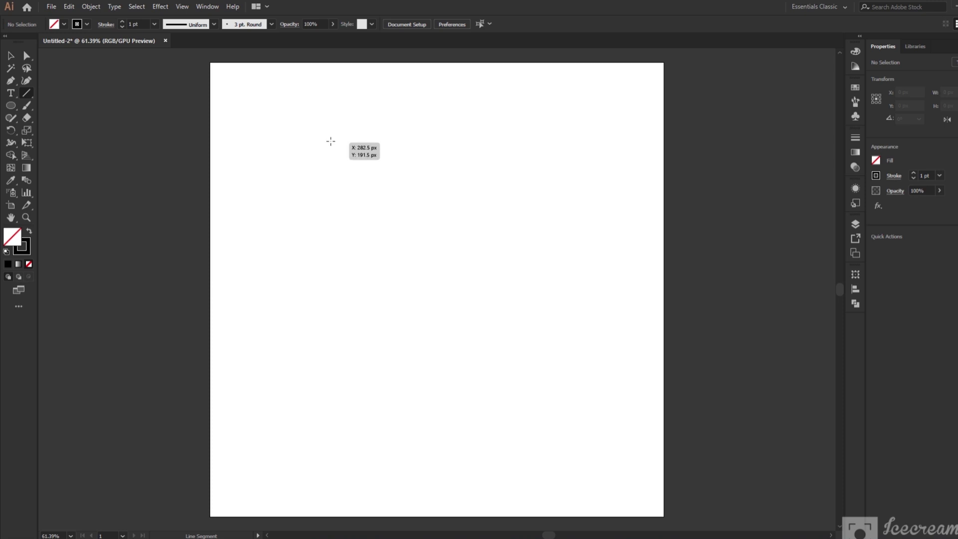
{"action": "left_click_drag", "start_coordinate": [331, 137], "coordinate": [350, 458]}
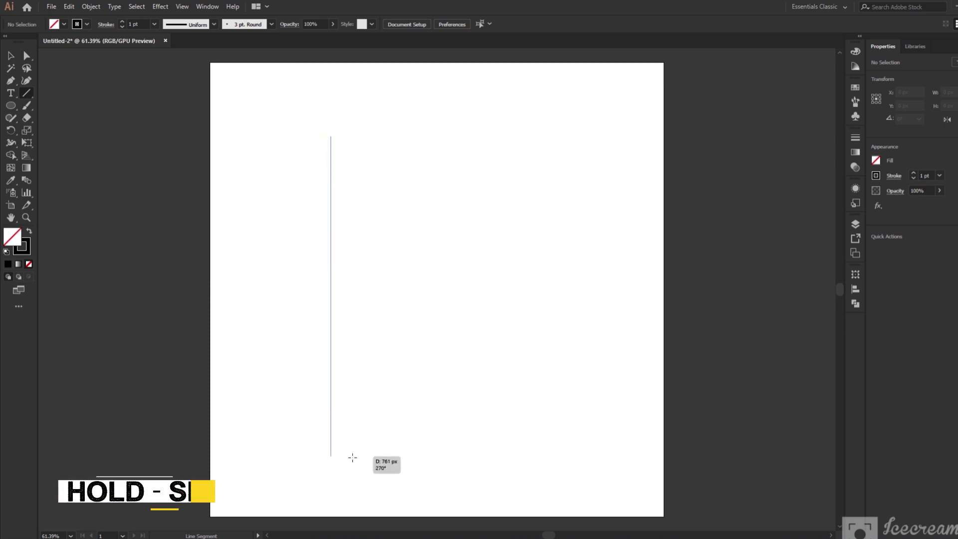
{"action": "left_click", "coordinate": [11, 58]}
{"action": "left_click", "coordinate": [374, 202]}
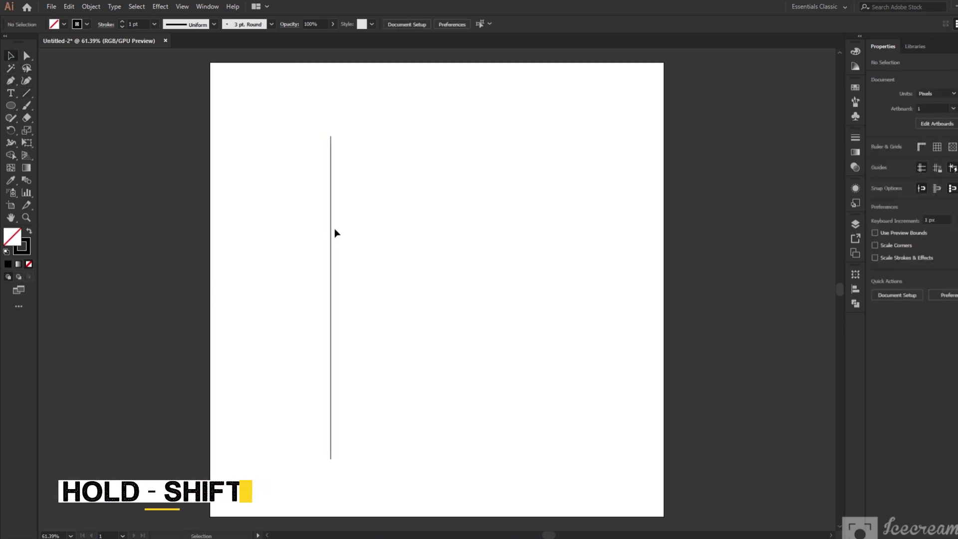
Alt-copy the line to the right, repeat it with Ctrl+D into an evenly spaced row, and select every line
{"action": "left_click_drag", "start_coordinate": [330, 231], "coordinate": [343, 232]}
{"action": "key", "text": "ctrl+d"}
{"action": "key", "text": "ctrl+d"}
{"action": "key", "text": "ctrl+d"}
{"action": "key", "text": "ctrl+d"}
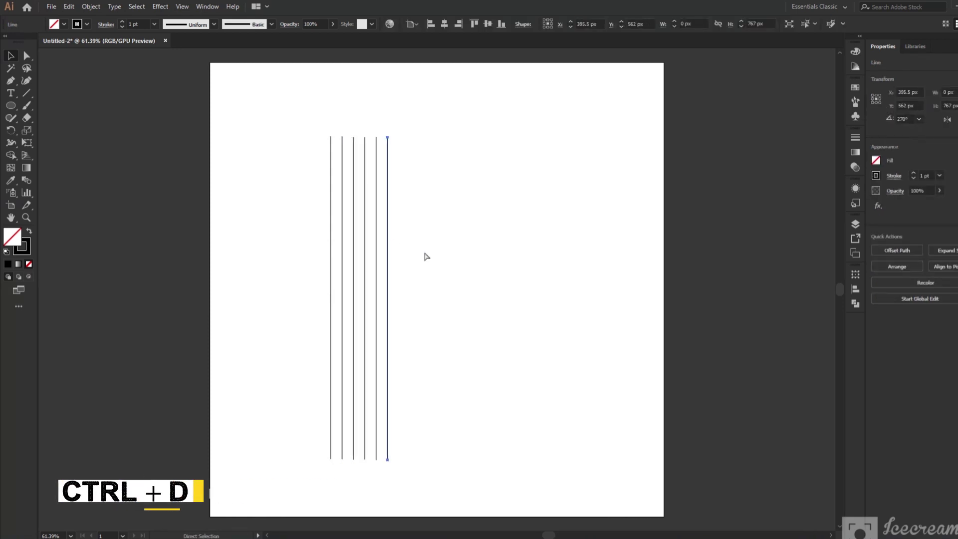
{"action": "key", "text": "ctrl+d"}
{"action": "key", "text": "ctrl+d"}
{"action": "key", "text": "ctrl+d"}
{"action": "key", "text": "ctrl+d"}
{"action": "key", "text": "ctrl+d"}
{"action": "key", "text": "ctrl+d"}
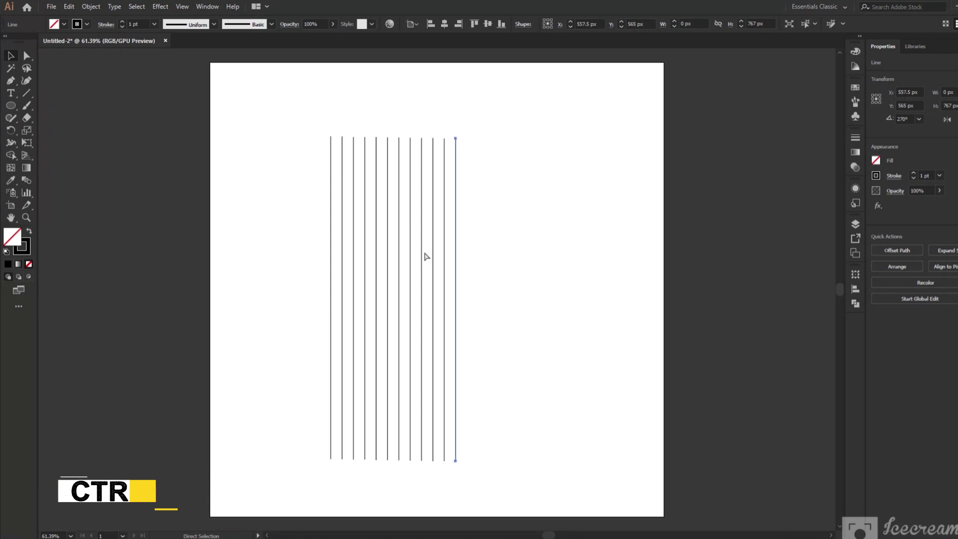
{"action": "key", "text": "ctrl+d"}
{"action": "key", "text": "ctrl+d"}
{"action": "key", "text": "ctrl+d"}
{"action": "key", "text": "ctrl+d"}
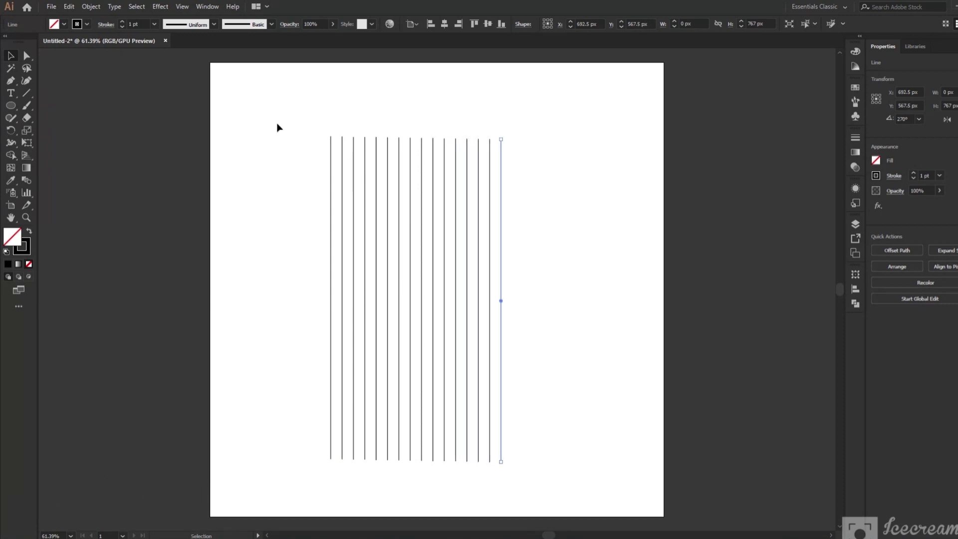
{"action": "left_click_drag", "start_coordinate": [279, 127], "coordinate": [606, 282]}
Group the selected vertical lines together
{"action": "left_click", "coordinate": [417, 24]}
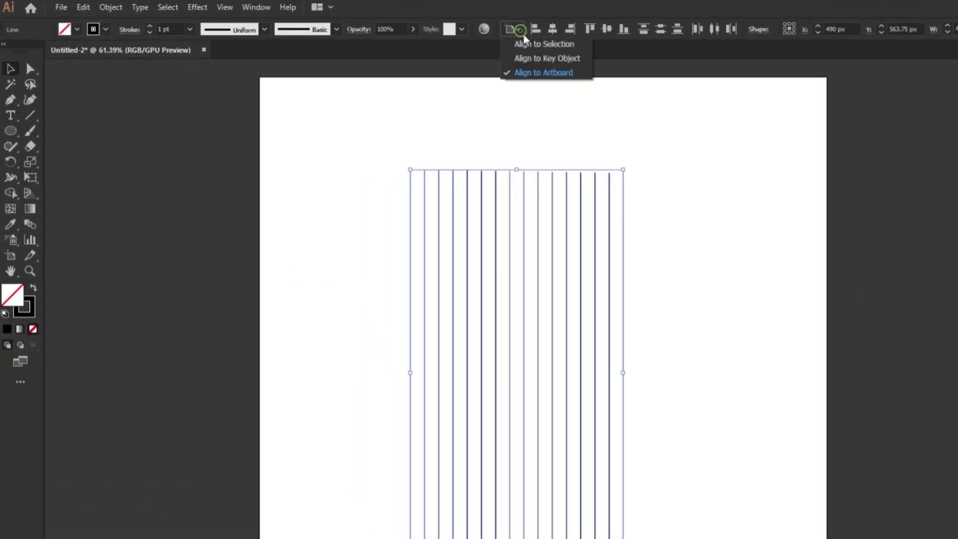
{"action": "left_click", "coordinate": [529, 44]}
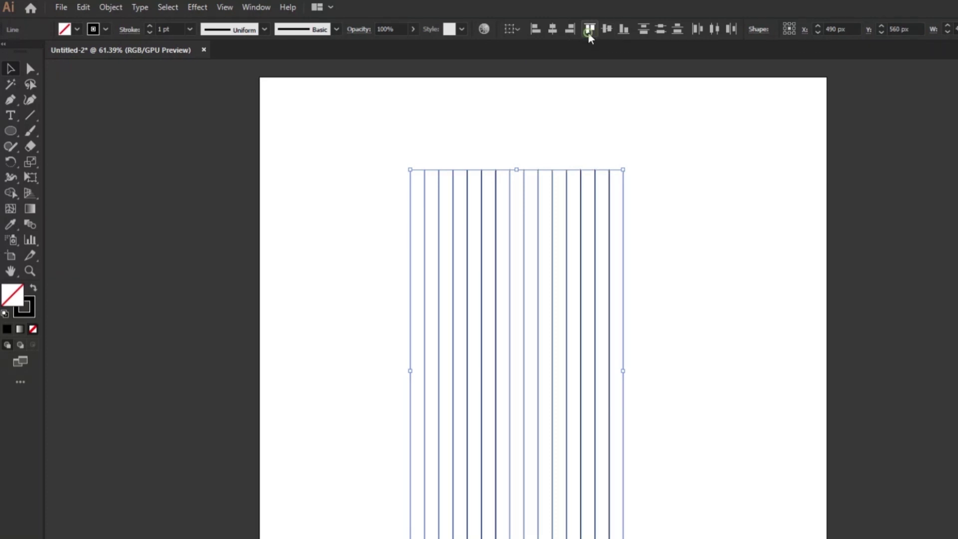
{"action": "left_click", "coordinate": [110, 7]}
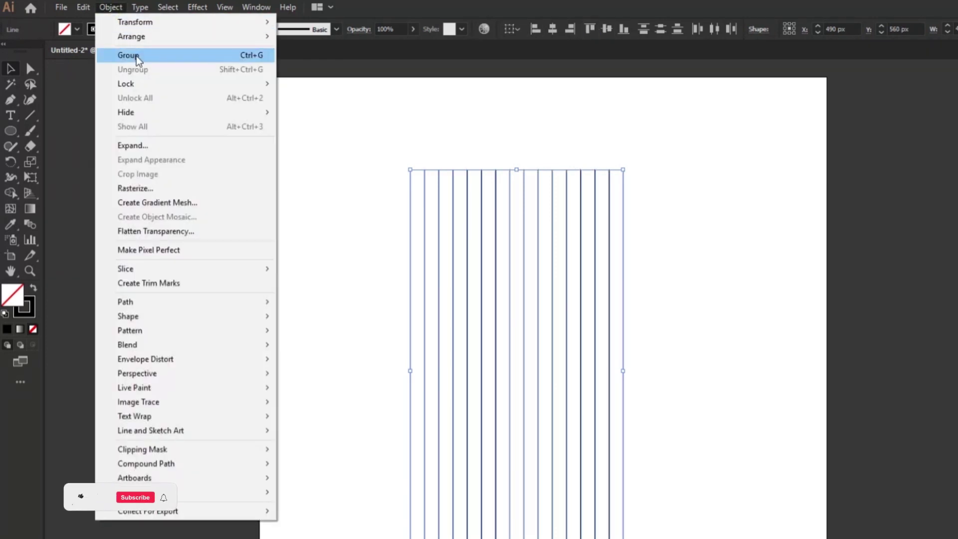
{"action": "left_click", "coordinate": [138, 60]}
Centre the group horizontally and vertically on the artboard
{"action": "left_click", "coordinate": [512, 29]}
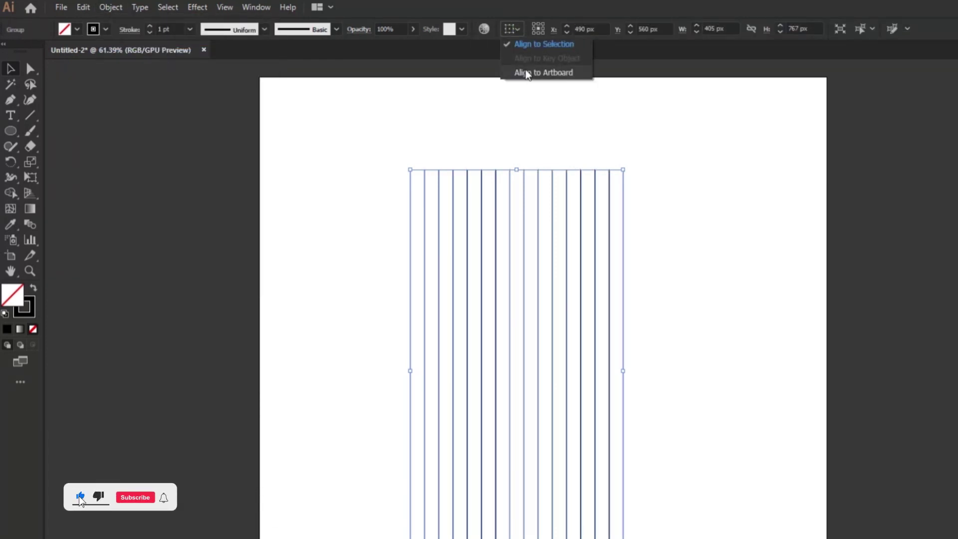
{"action": "left_click", "coordinate": [528, 73]}
{"action": "left_click", "coordinate": [607, 29]}
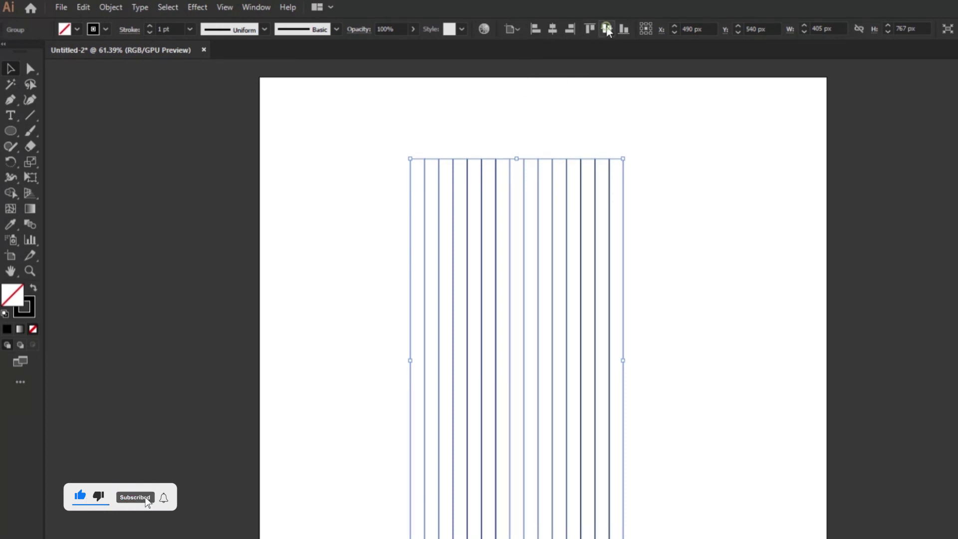
{"action": "left_click", "coordinate": [552, 29]}
Copy the grouped lines and paste an identical copy in place on top
{"action": "left_click", "coordinate": [83, 7]}
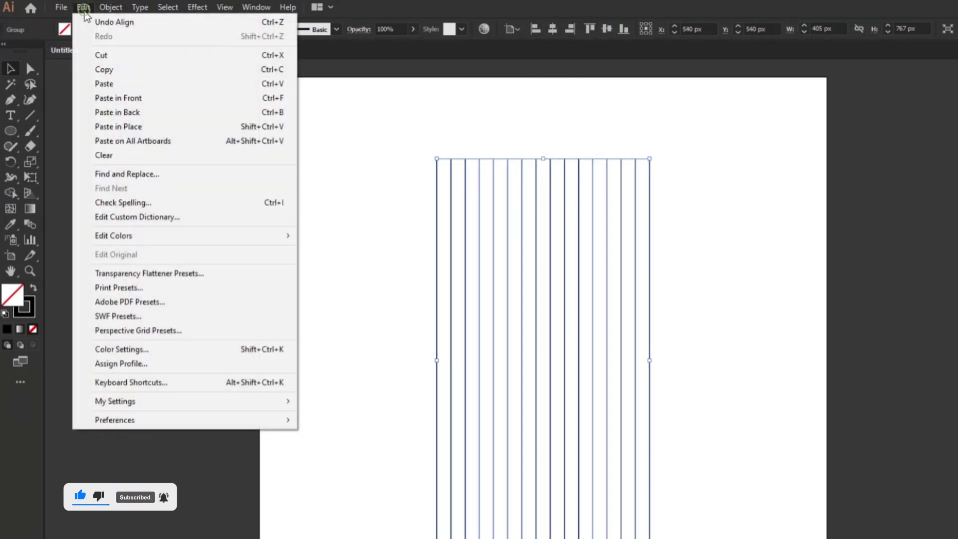
{"action": "left_click", "coordinate": [121, 69]}
{"action": "left_click", "coordinate": [83, 7]}
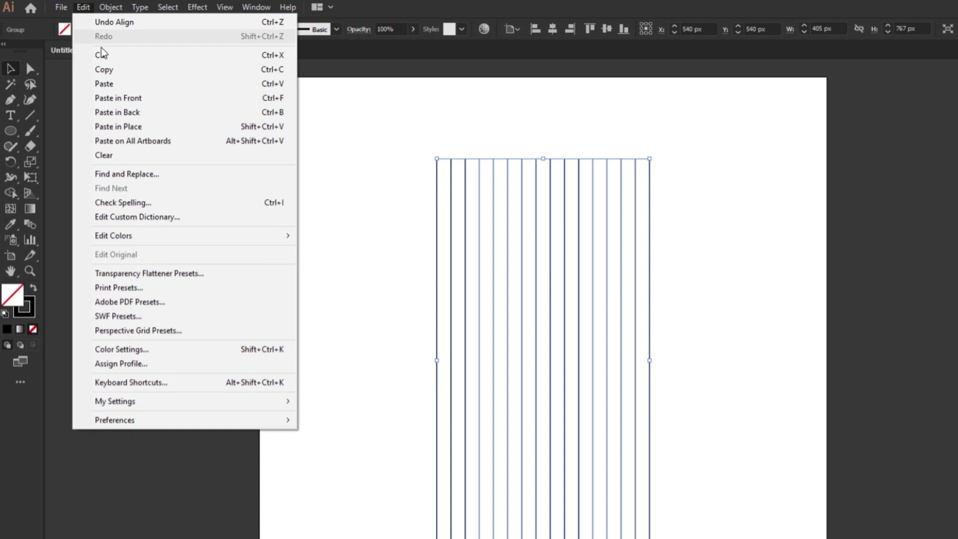
{"action": "left_click", "coordinate": [142, 128]}
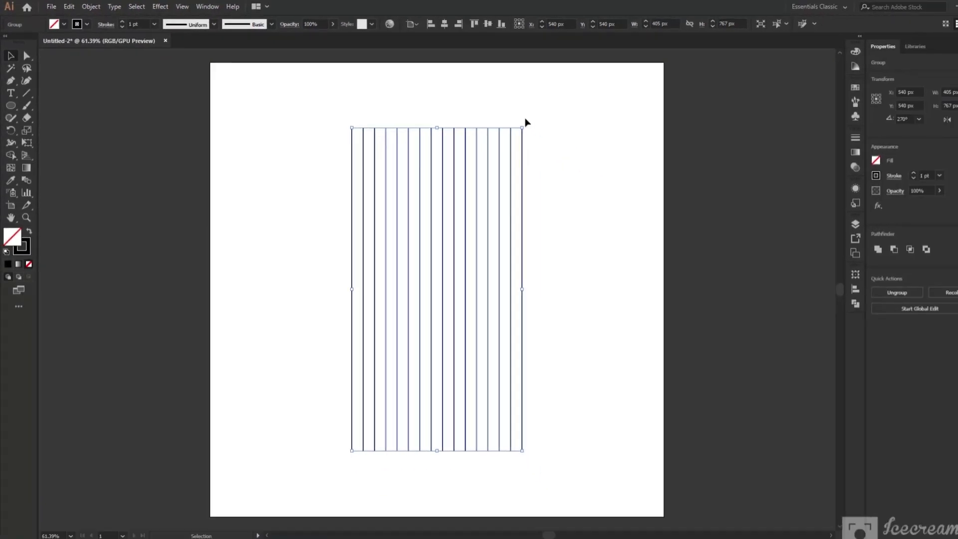
Rotate the pasted copy 90° into horizontal lines, then ready the Ellipse tool zoomed in
{"action": "left_click_drag", "start_coordinate": [525, 123], "coordinate": [629, 320]}
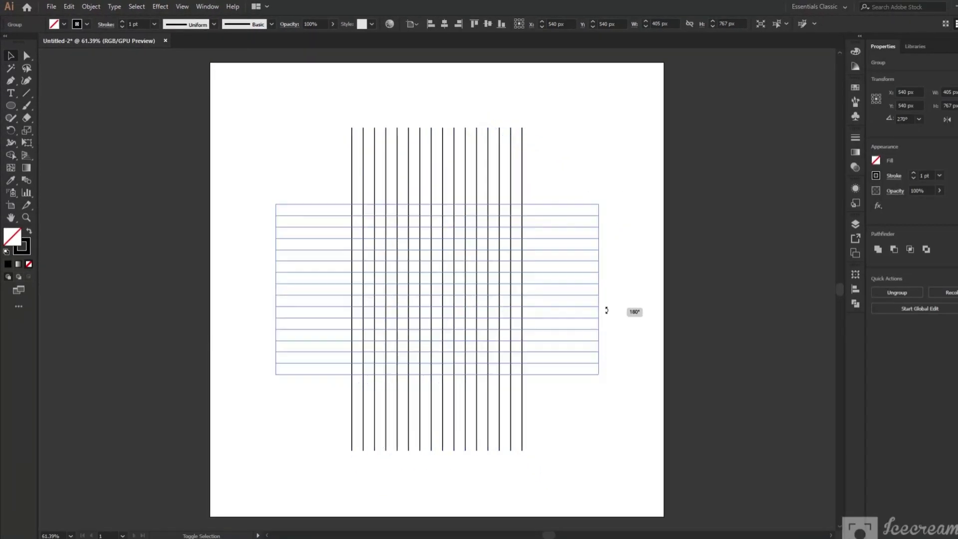
{"action": "left_click", "coordinate": [638, 335]}
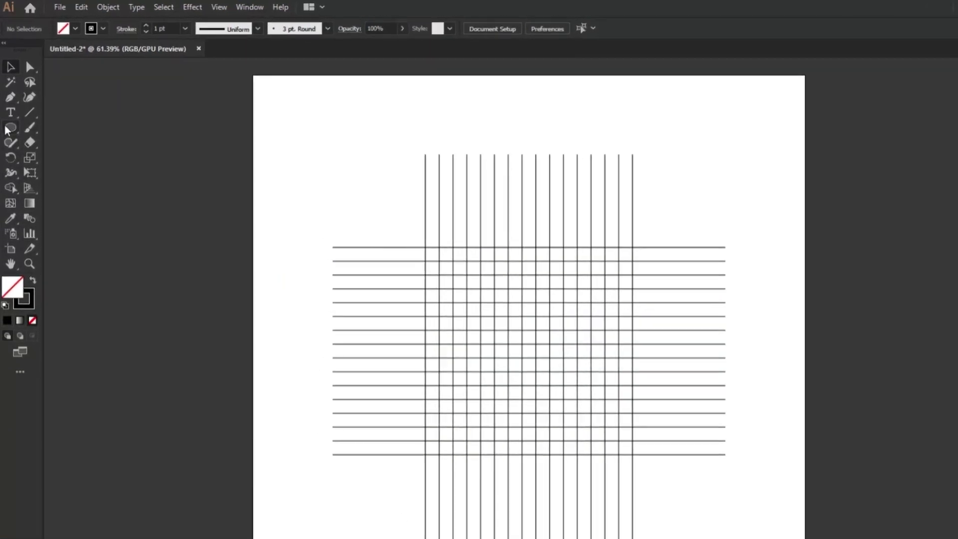
{"action": "left_click", "coordinate": [11, 105]}
{"action": "left_click", "coordinate": [83, 160]}
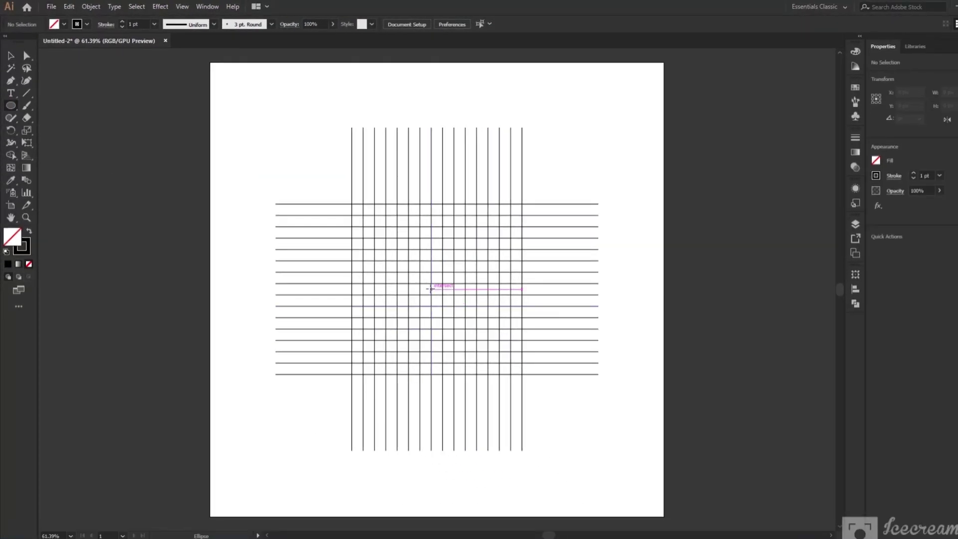
{"action": "scroll", "coordinate": [430, 289], "scroll_direction": "up", "scroll_amount": 1}
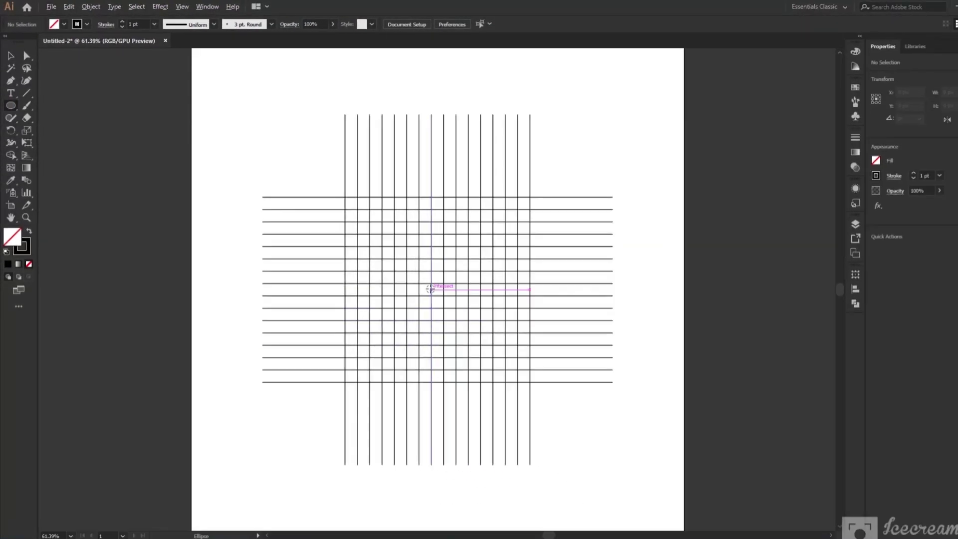
{"action": "scroll", "coordinate": [430, 289], "scroll_direction": "up", "scroll_amount": 1}
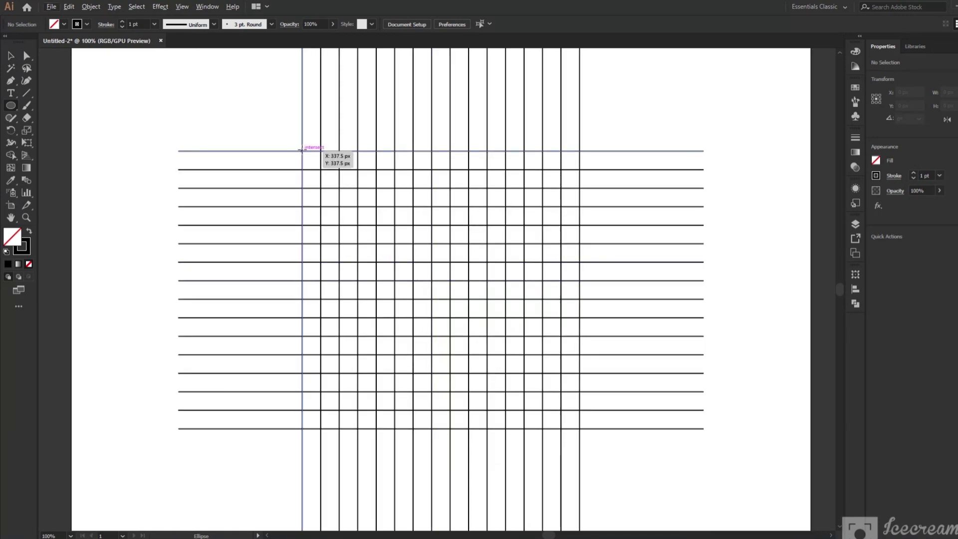
Draw a circle filling the square grid from its top-left intersection
{"action": "left_click_drag", "start_coordinate": [302, 150], "coordinate": [554, 421]}
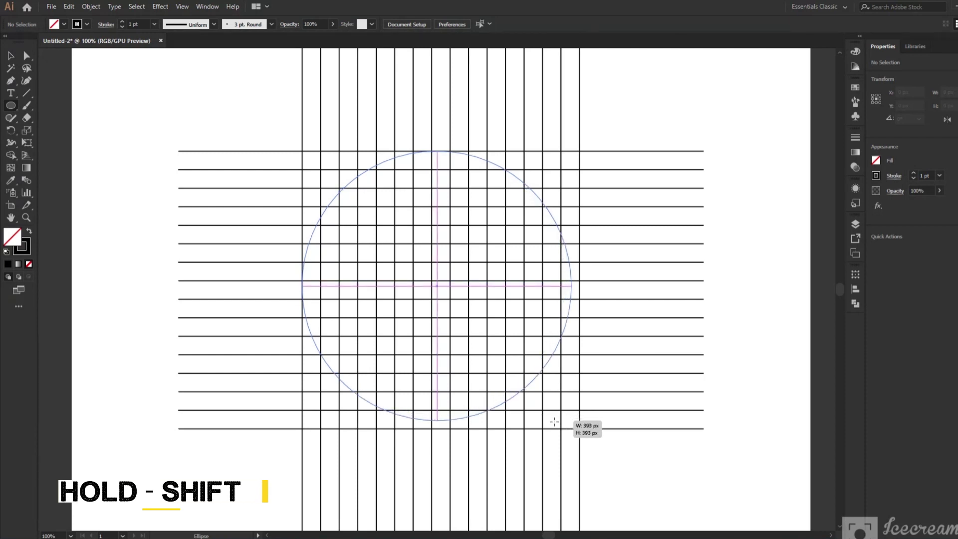
{"action": "left_click_drag", "start_coordinate": [554, 422], "coordinate": [561, 429]}
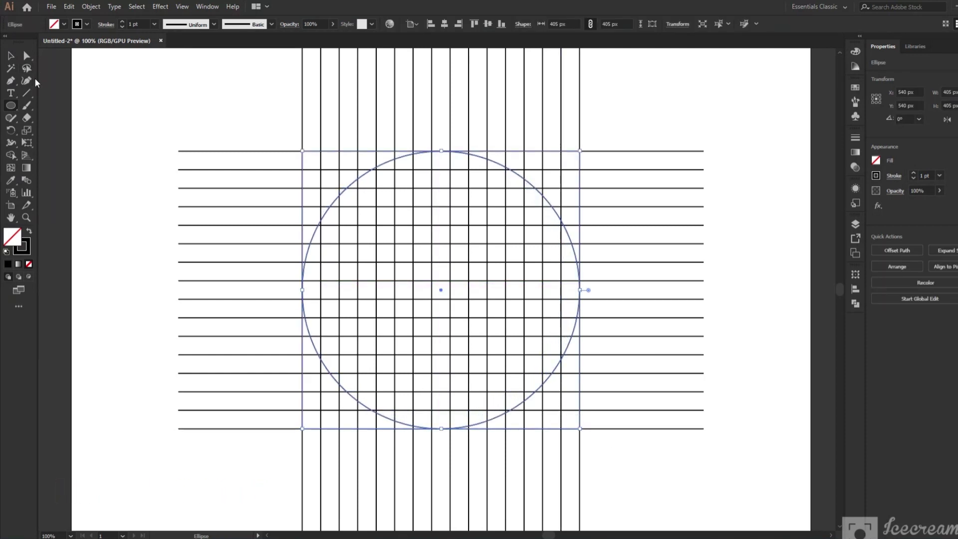
{"action": "left_click", "coordinate": [10, 56]}
Paste a copy of the circle in place and shrink it around its centre to 351 px
{"action": "left_click", "coordinate": [68, 6]}
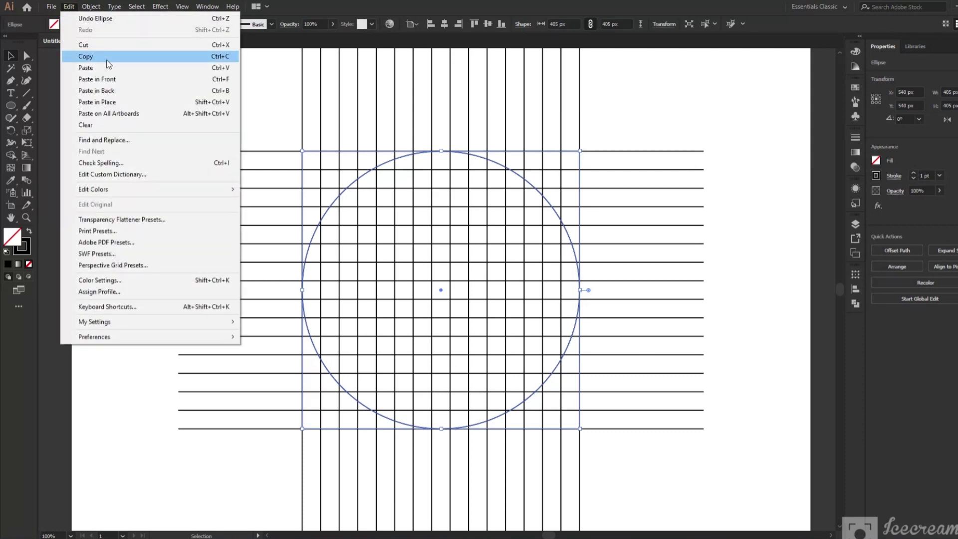
{"action": "left_click", "coordinate": [86, 56]}
{"action": "left_click", "coordinate": [69, 7]}
{"action": "left_click", "coordinate": [97, 102]}
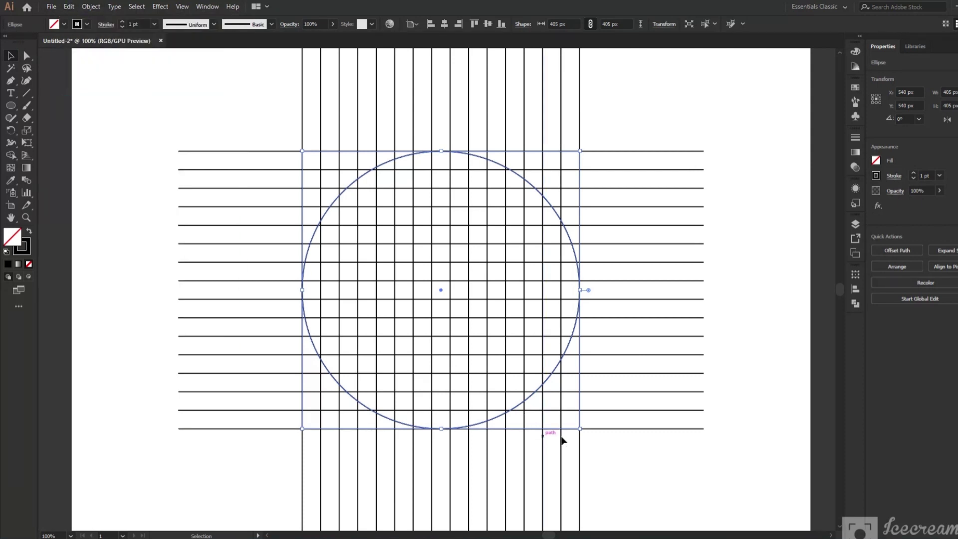
{"action": "left_click_drag", "start_coordinate": [581, 429], "coordinate": [560, 416]}
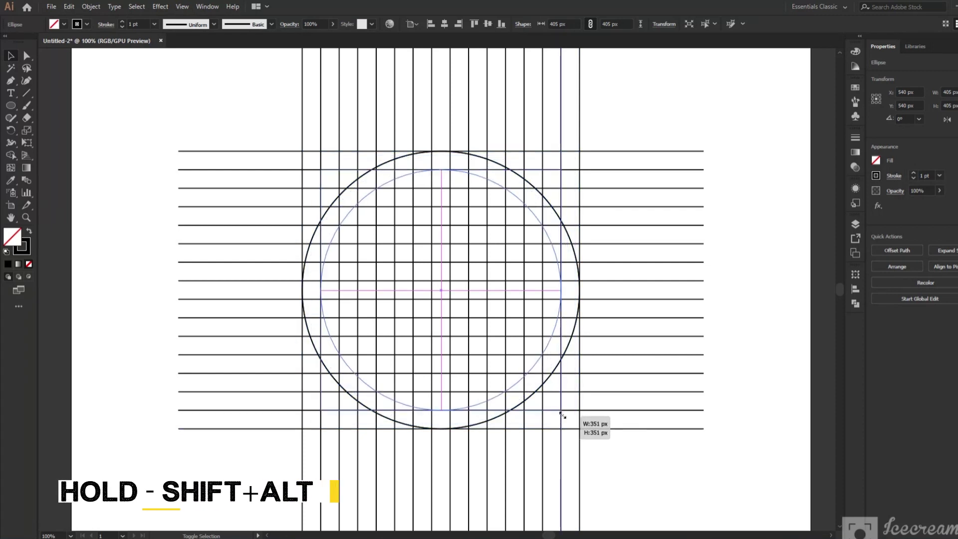
{"action": "left_click_drag", "start_coordinate": [560, 415], "coordinate": [563, 417]}
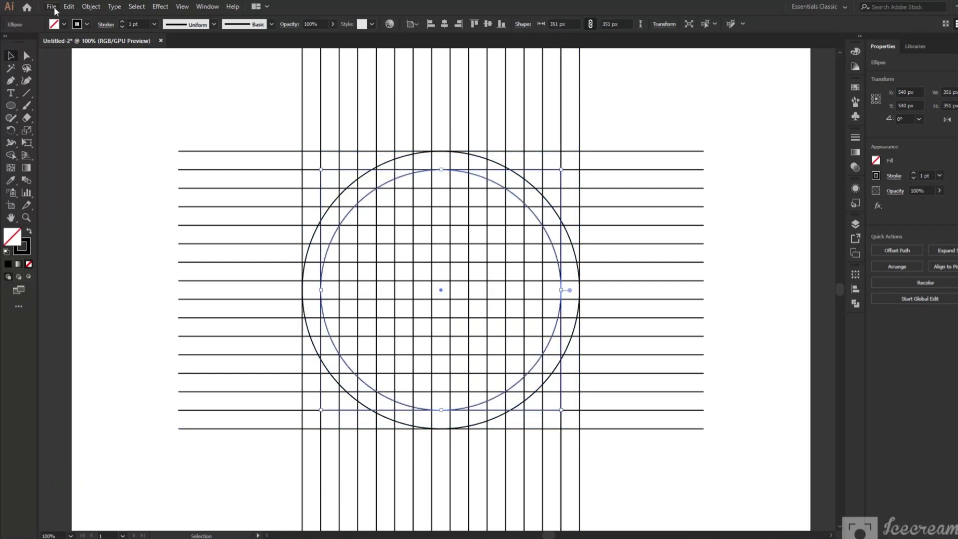
Paste another in-place copy and shrink it to 297 px
{"action": "left_click", "coordinate": [69, 7]}
{"action": "left_click", "coordinate": [90, 54]}
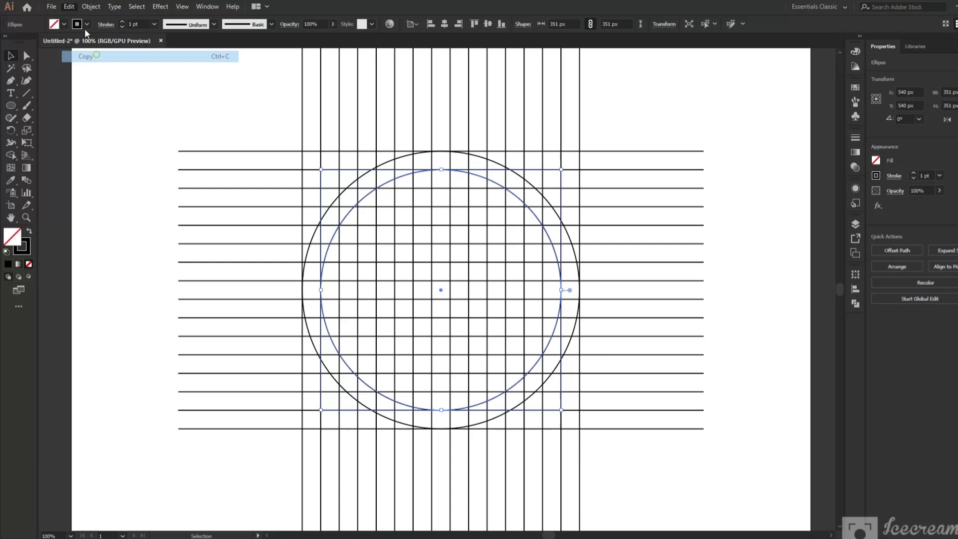
{"action": "left_click", "coordinate": [70, 7]}
{"action": "left_click", "coordinate": [129, 102]}
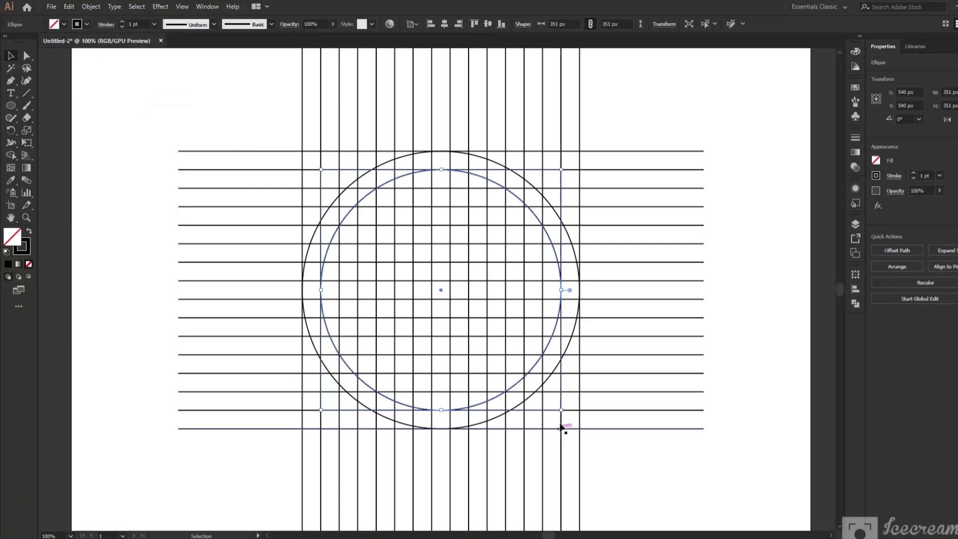
{"action": "left_click_drag", "start_coordinate": [563, 411], "coordinate": [545, 402]}
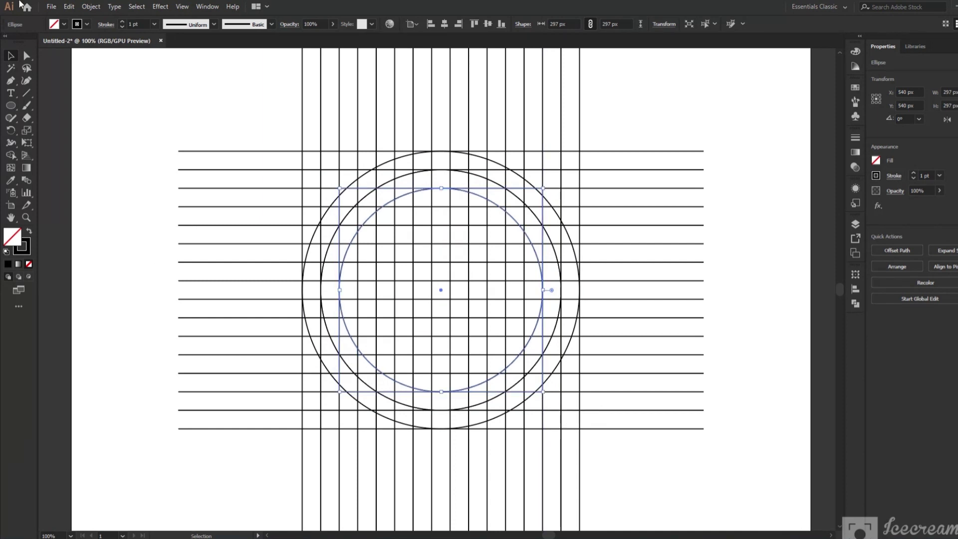
Paste one more copy in place and shrink it to an inner ring of about 243 px
{"action": "left_click", "coordinate": [69, 7]}
{"action": "left_click", "coordinate": [88, 57]}
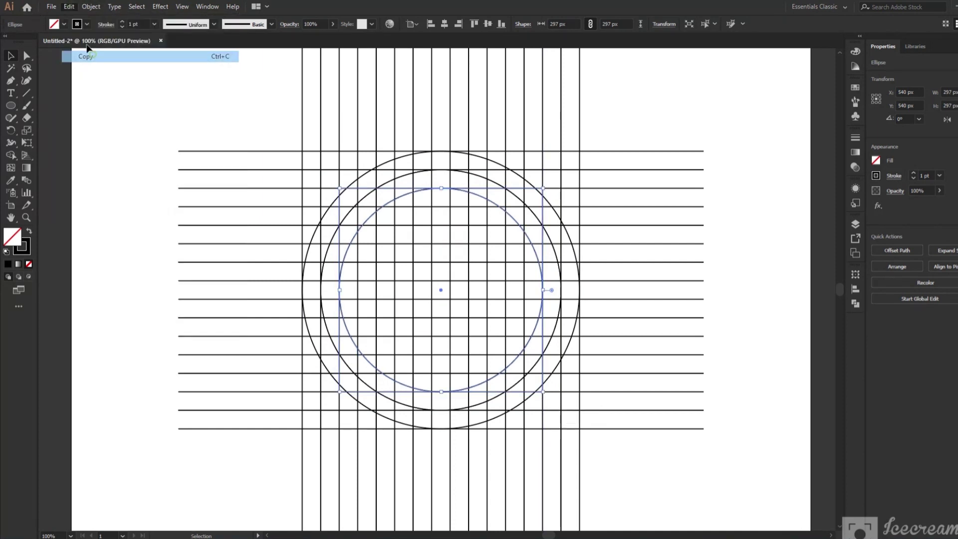
{"action": "left_click", "coordinate": [65, 7]}
{"action": "left_click", "coordinate": [124, 103]}
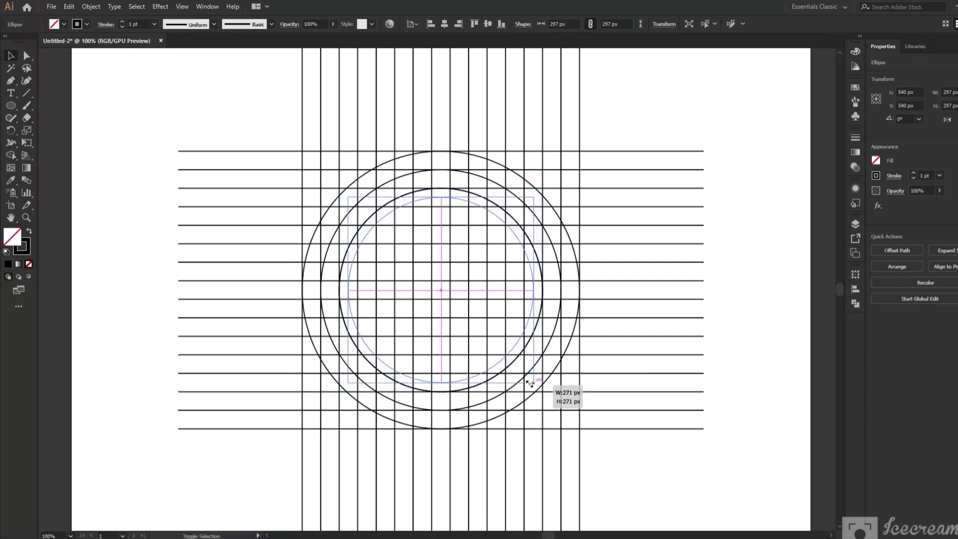
{"action": "left_click_drag", "start_coordinate": [545, 392], "coordinate": [524, 373]}
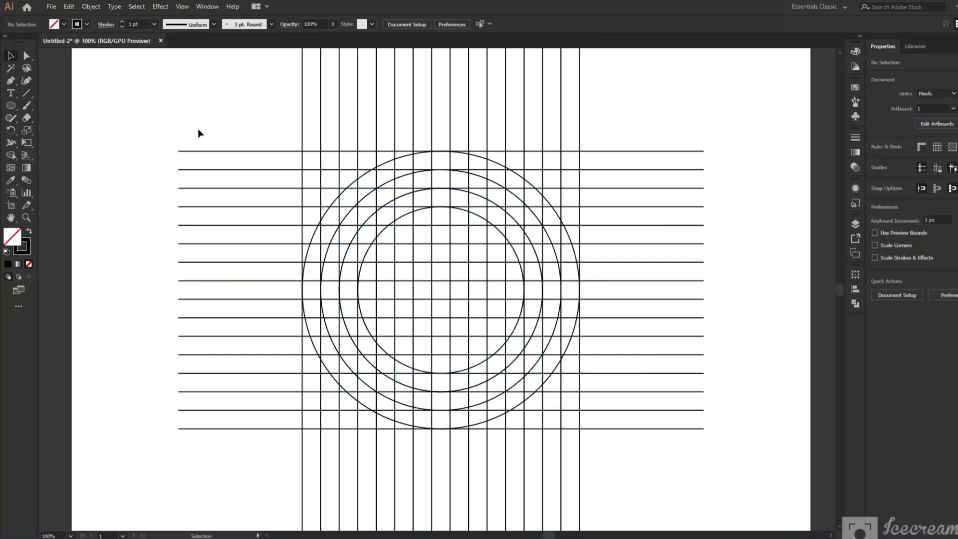
Select all grid lines and circles, switch to Shape Builder, and set the fill to black
{"action": "left_click_drag", "start_coordinate": [197, 132], "coordinate": [652, 455]}
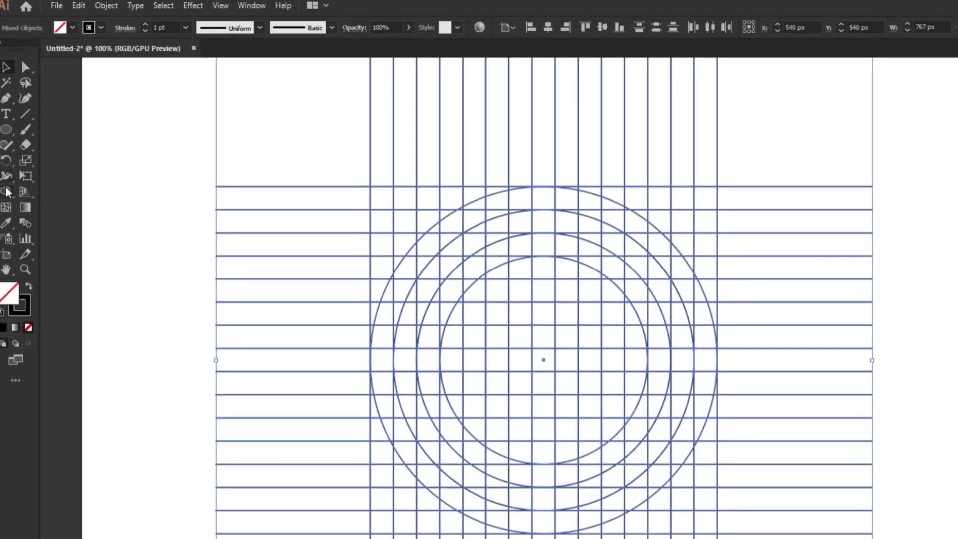
{"action": "left_click", "coordinate": [6, 191]}
{"action": "left_click", "coordinate": [58, 192]}
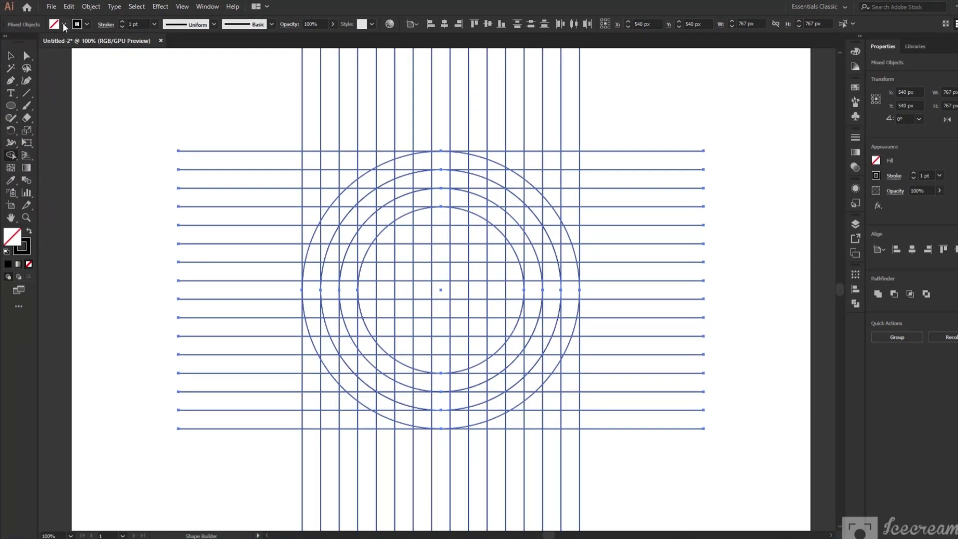
{"action": "left_click", "coordinate": [64, 24]}
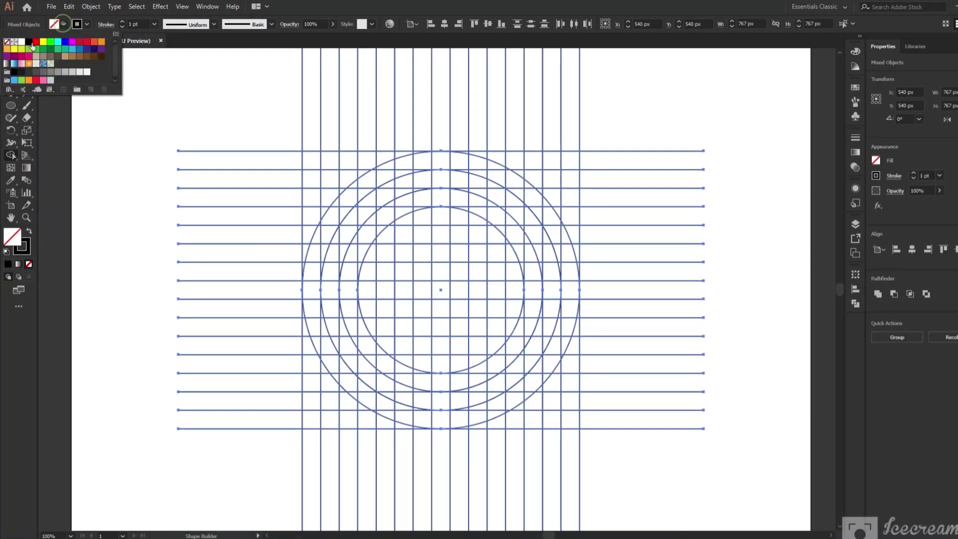
{"action": "left_click", "coordinate": [31, 47]}
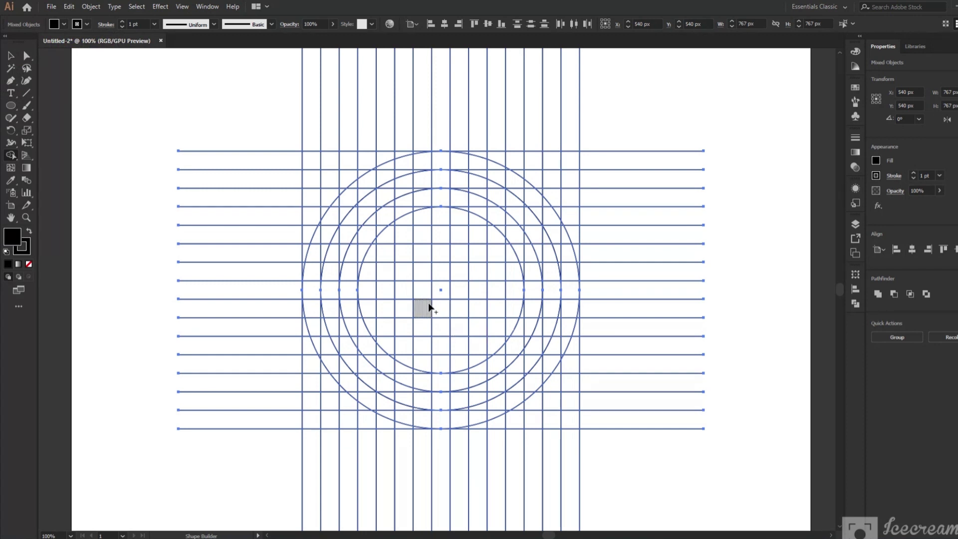
Merge the grid cells and small triangles for the S's first stroke into black
{"action": "scroll", "coordinate": [437, 293], "scroll_direction": "up", "scroll_amount": 2}
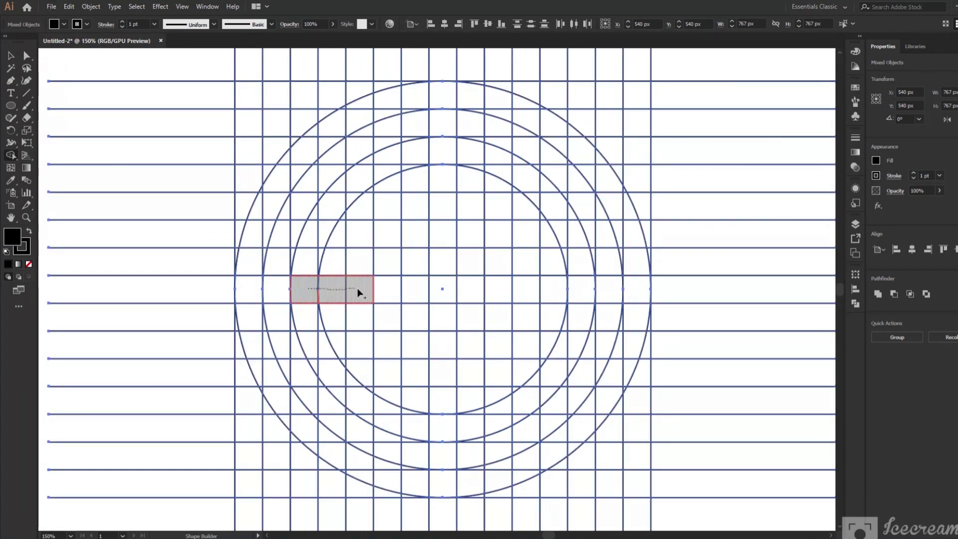
{"action": "left_click_drag", "start_coordinate": [359, 292], "coordinate": [360, 333]}
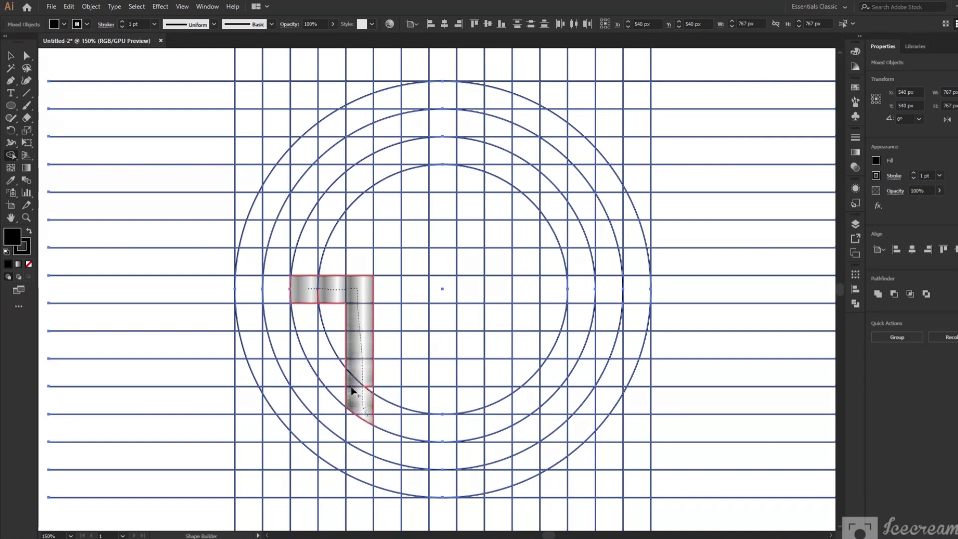
{"action": "left_click_drag", "start_coordinate": [314, 346], "coordinate": [336, 382]}
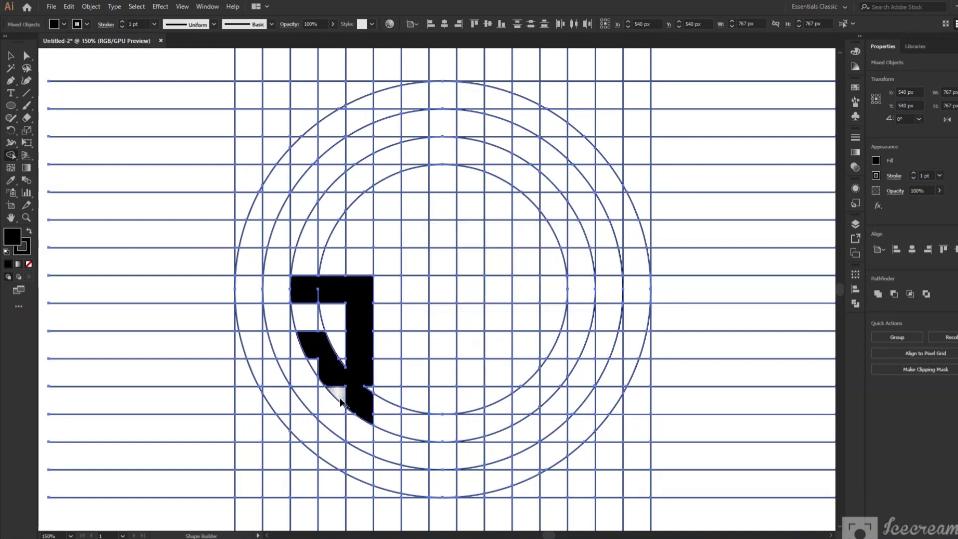
{"action": "scroll", "coordinate": [340, 381], "scroll_direction": "up", "scroll_amount": 3}
{"action": "left_click_drag", "start_coordinate": [278, 331], "coordinate": [352, 378]}
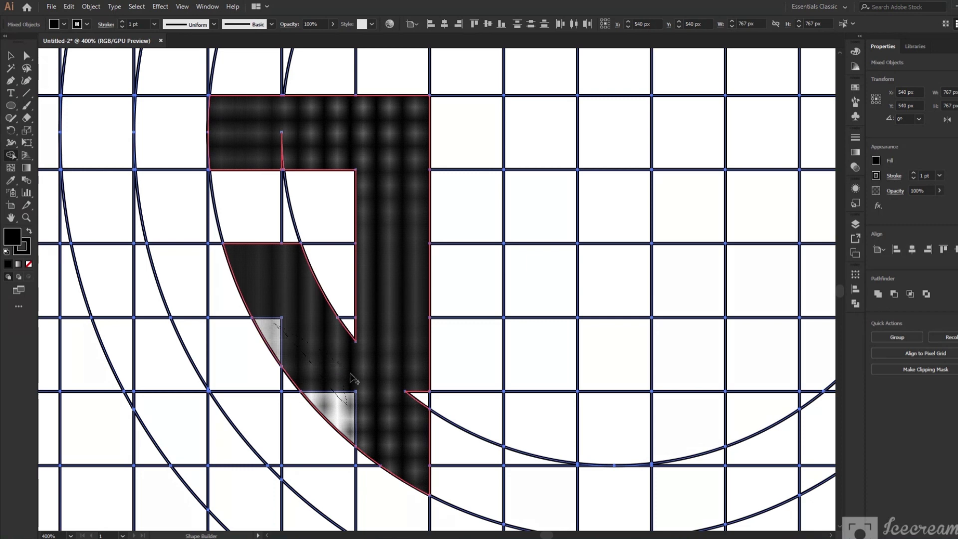
{"action": "left_click_drag", "start_coordinate": [403, 345], "coordinate": [401, 329]}
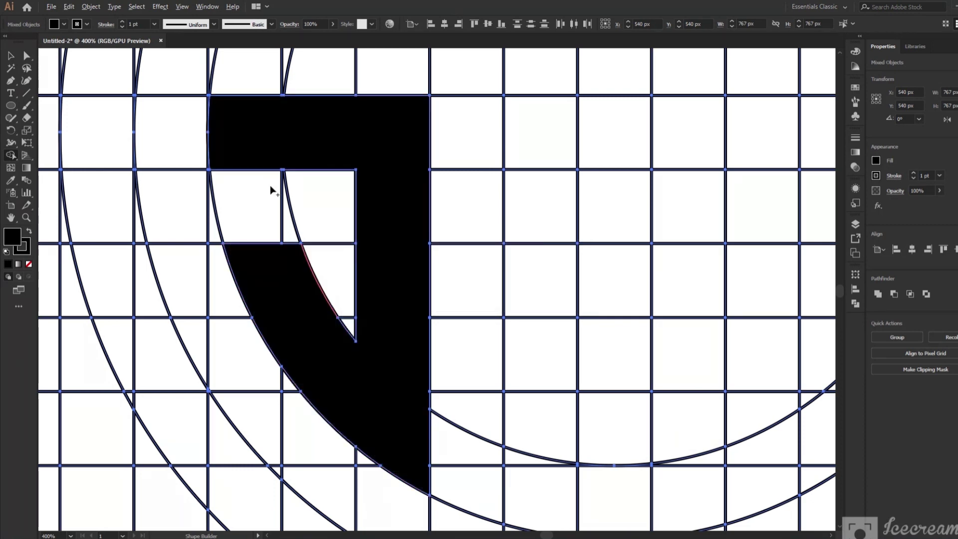
{"action": "scroll", "coordinate": [278, 249], "scroll_direction": "down", "scroll_amount": 3}
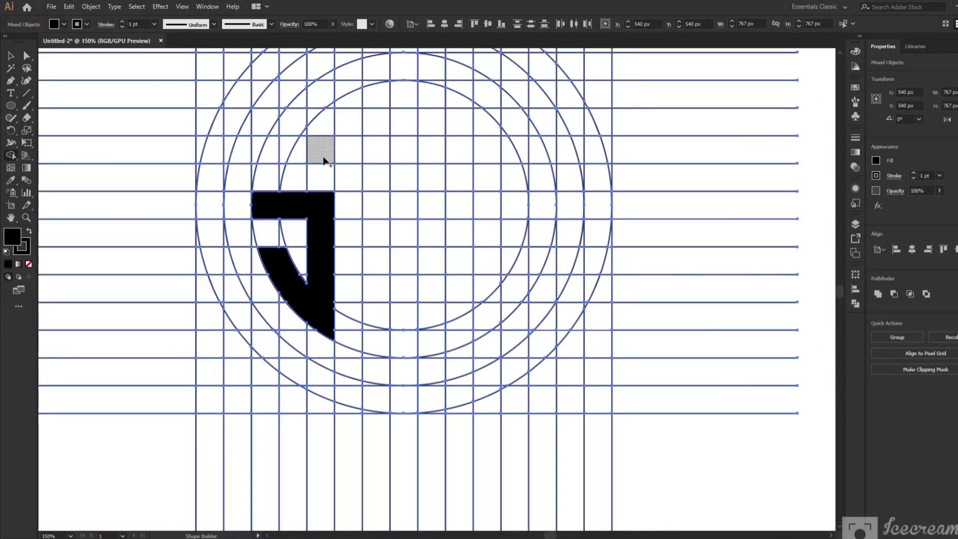
Fill in the S's upper curve, top-left notch and top-edge triangle, then mark the next letter's cells
{"action": "left_click_drag", "start_coordinate": [323, 89], "coordinate": [329, 81]}
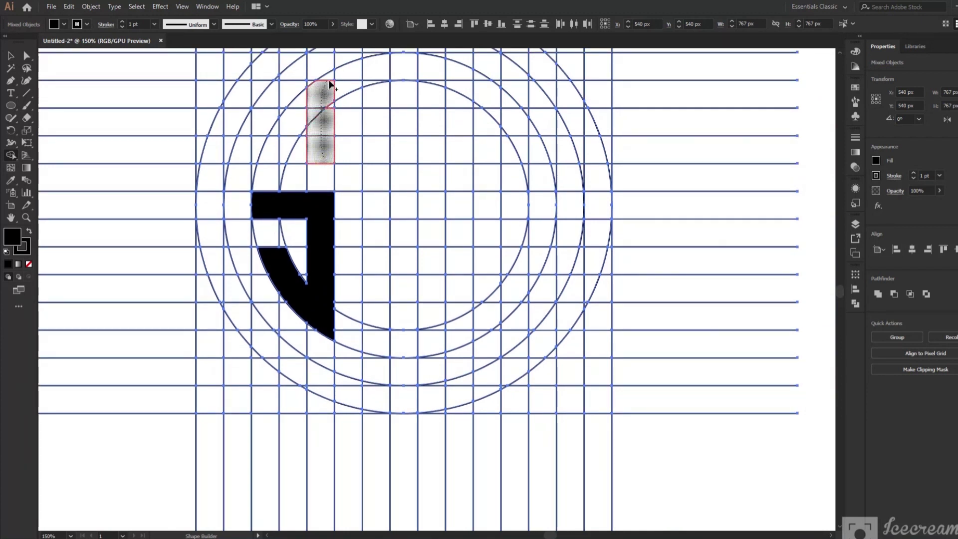
{"action": "left_click_drag", "start_coordinate": [327, 86], "coordinate": [263, 197]}
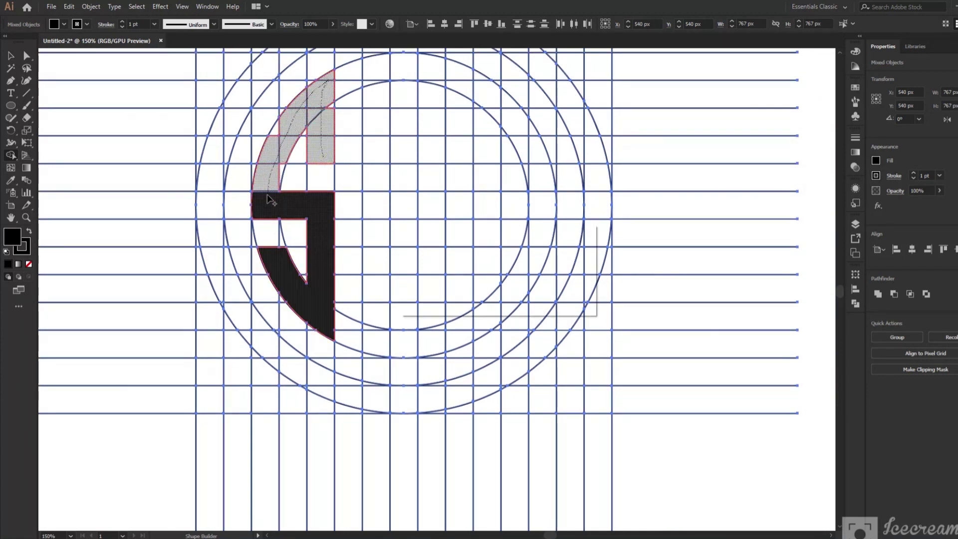
{"action": "scroll", "coordinate": [291, 163], "scroll_direction": "up", "scroll_amount": 3}
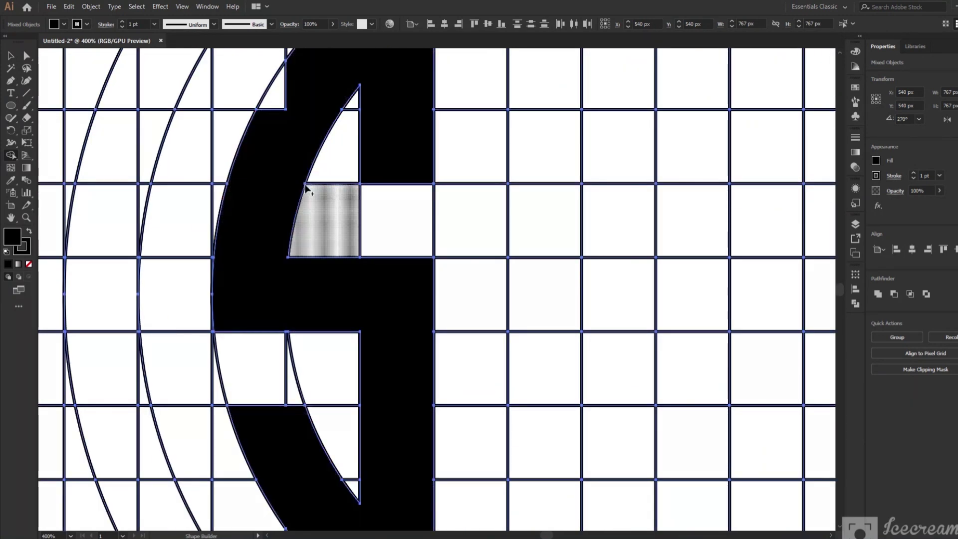
{"action": "left_click_drag", "start_coordinate": [275, 84], "coordinate": [301, 92]}
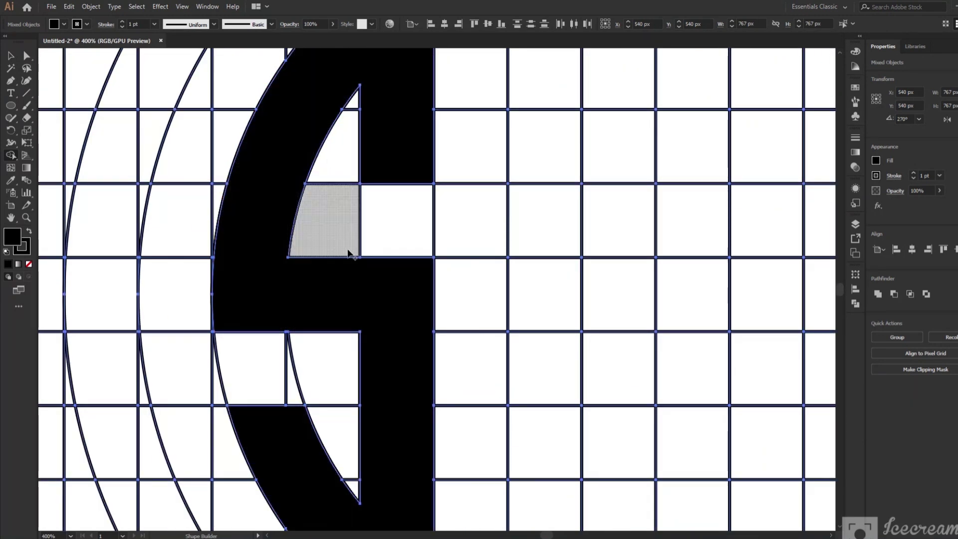
{"action": "scroll", "coordinate": [306, 264], "scroll_direction": "down", "scroll_amount": 3}
{"action": "scroll", "coordinate": [387, 149], "scroll_direction": "up", "scroll_amount": 2}
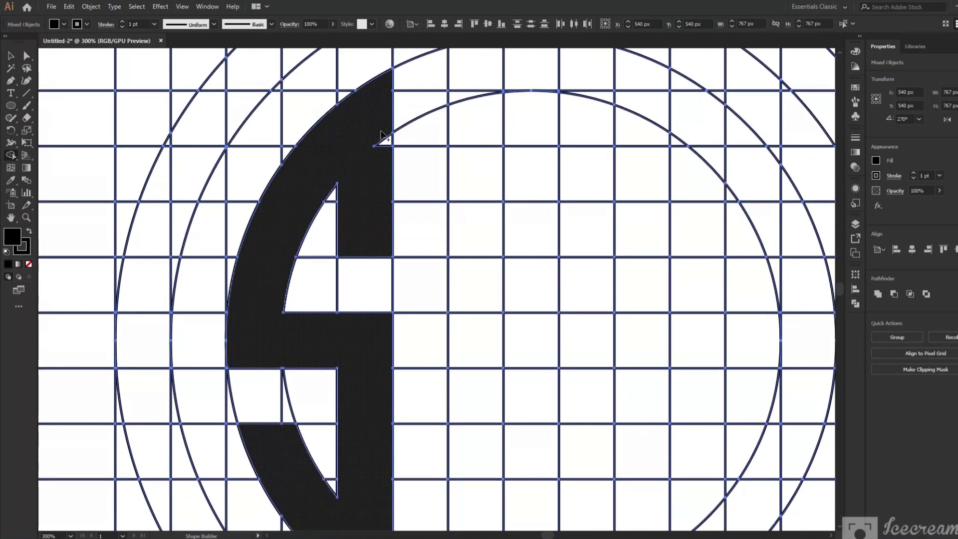
{"action": "left_click", "coordinate": [387, 148]}
{"action": "scroll", "coordinate": [350, 239], "scroll_direction": "down", "scroll_amount": 1}
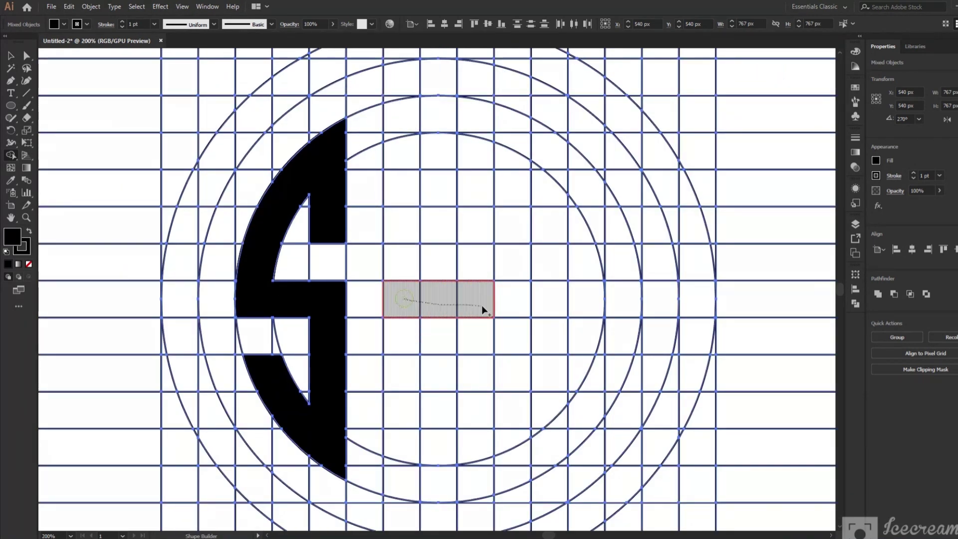
{"action": "left_click_drag", "start_coordinate": [482, 307], "coordinate": [478, 238]}
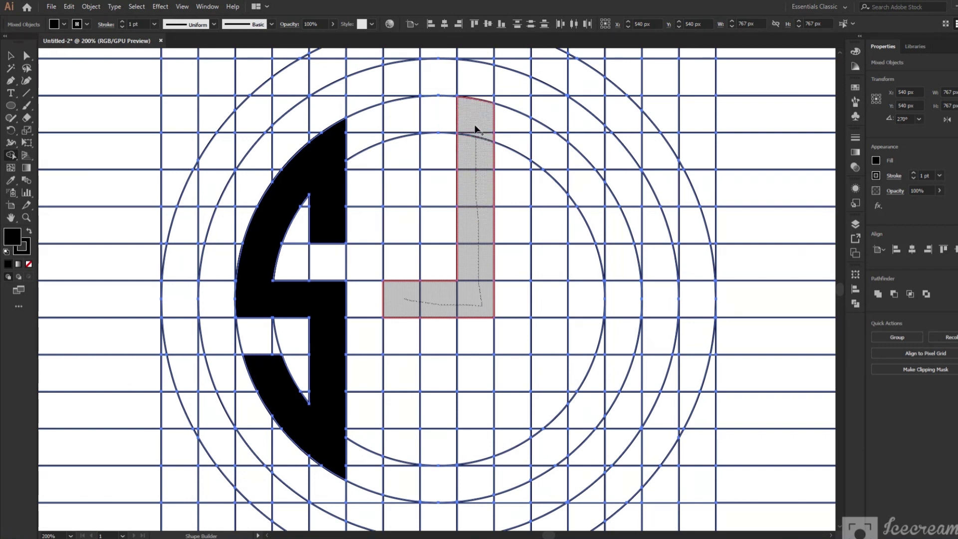
Merge the L-shaped cells and the column beside them into a black U shape
{"action": "left_click_drag", "start_coordinate": [476, 202], "coordinate": [475, 131]}
{"action": "left_click_drag", "start_coordinate": [399, 124], "coordinate": [399, 312]}
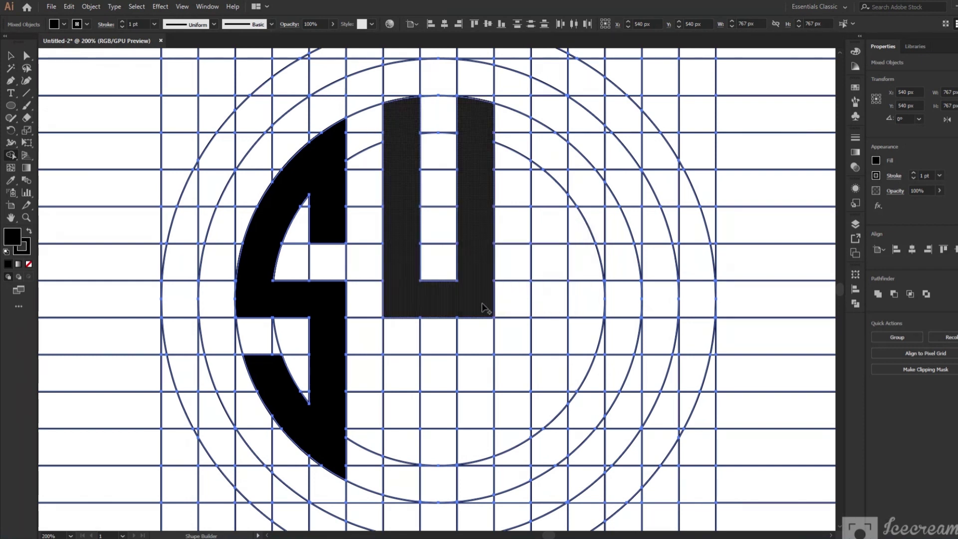
{"action": "mouse_move", "coordinate": [482, 301]}
{"action": "left_mouse_down"}
{"action": "mouse_move", "coordinate": [467, 478]}
{"action": "mouse_move", "coordinate": [392, 481]}
{"action": "mouse_move", "coordinate": [391, 467]}
{"action": "left_mouse_up"}
{"action": "scroll", "coordinate": [424, 482], "scroll_direction": "up", "scroll_amount": 2, "text": "alt"}
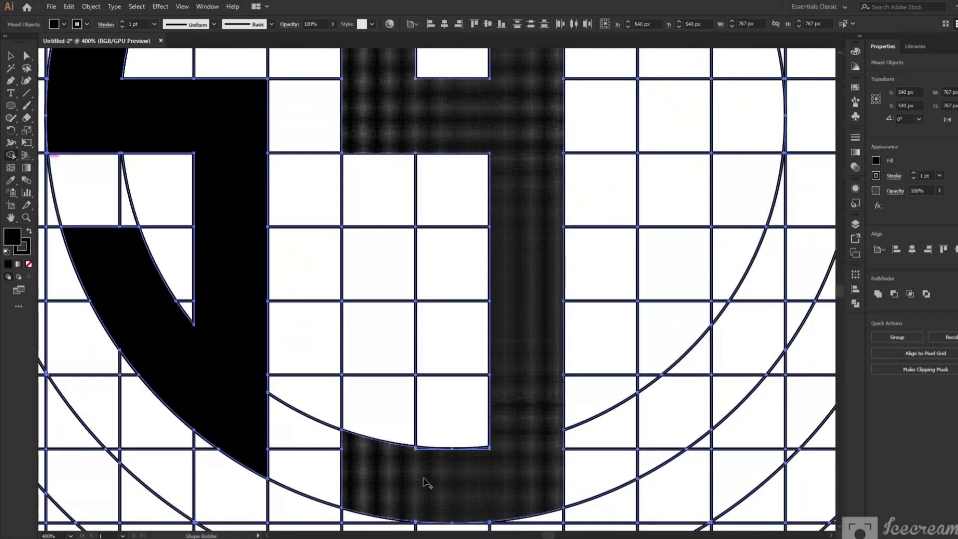
{"action": "scroll", "coordinate": [428, 422], "scroll_direction": "up", "scroll_amount": 3, "text": "alt"}
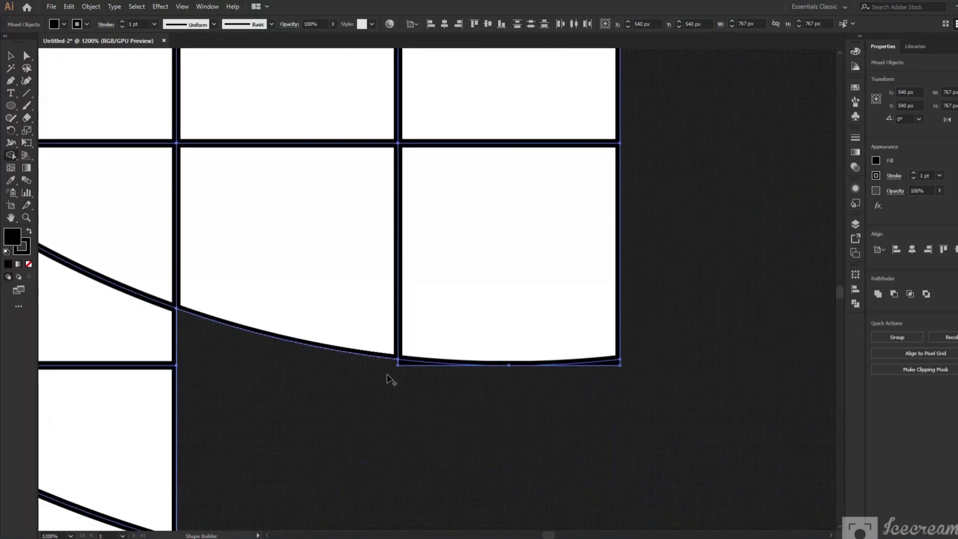
Add the bottom sliver and a cell column to form the Y, and fill the S's bottom gap
{"action": "left_click", "coordinate": [586, 381]}
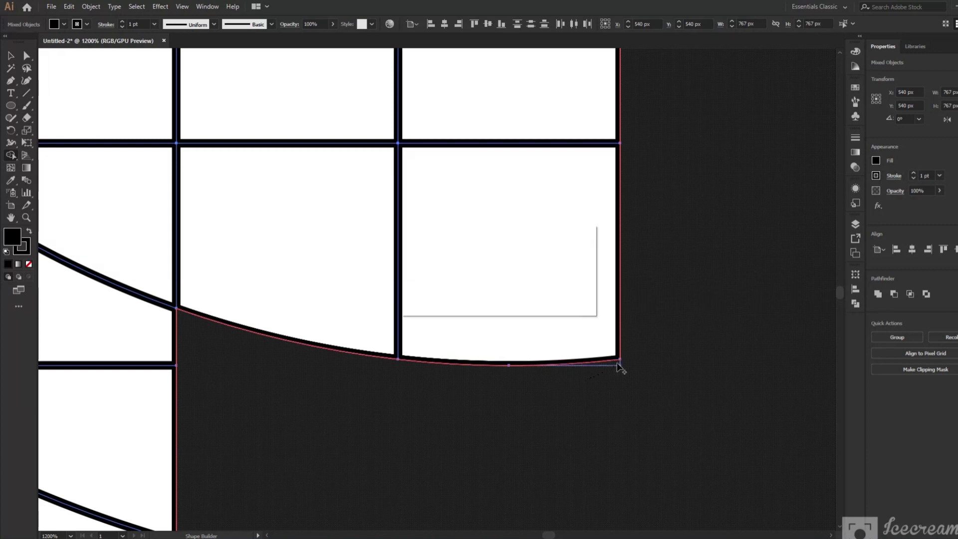
{"action": "left_click", "coordinate": [619, 369]}
{"action": "scroll", "coordinate": [552, 391], "scroll_direction": "down", "scroll_amount": 3, "text": "alt"}
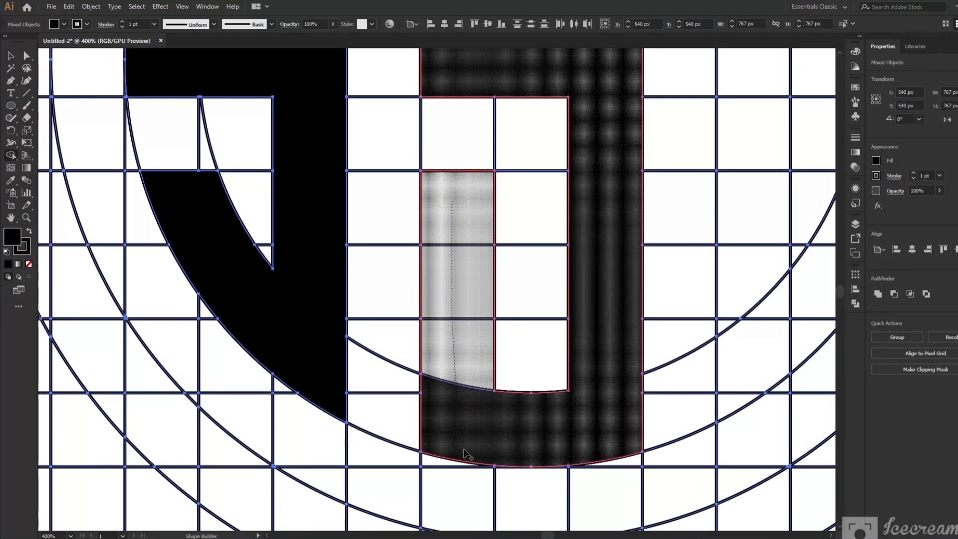
{"action": "left_click_drag", "start_coordinate": [453, 202], "coordinate": [457, 447]}
{"action": "scroll", "coordinate": [434, 385], "scroll_direction": "down", "scroll_amount": 3, "text": "alt"}
{"action": "left_click", "coordinate": [323, 334]}
{"action": "scroll", "coordinate": [323, 333], "scroll_direction": "down", "scroll_amount": 1, "text": "alt"}
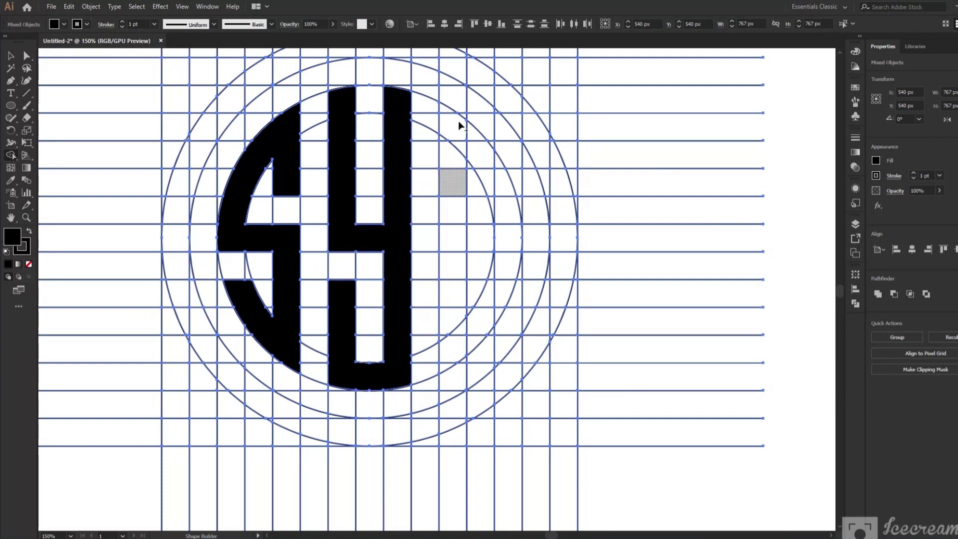
Merge cells into the third letter's curve, extending it upward and along the arc
{"action": "left_click_drag", "start_coordinate": [455, 241], "coordinate": [505, 246]}
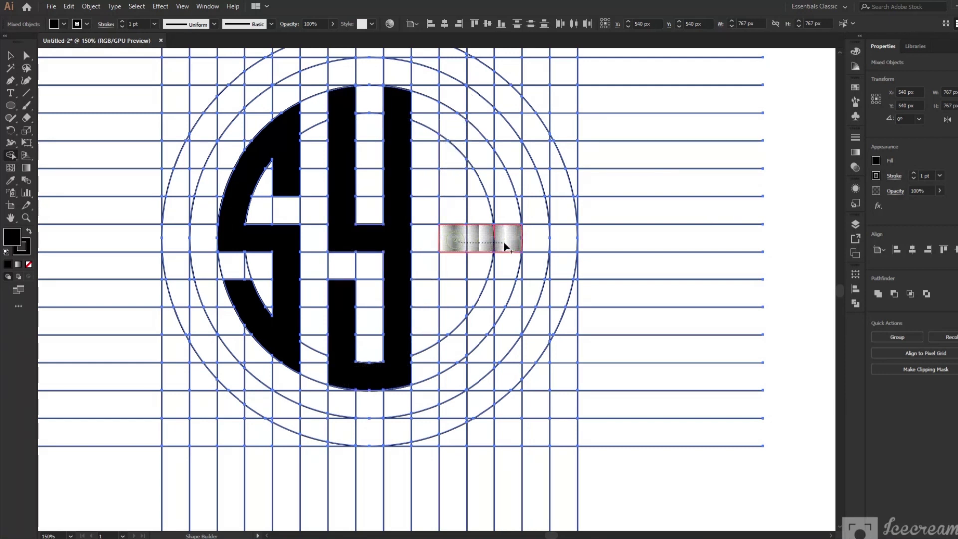
{"action": "left_click_drag", "start_coordinate": [494, 199], "coordinate": [478, 151]}
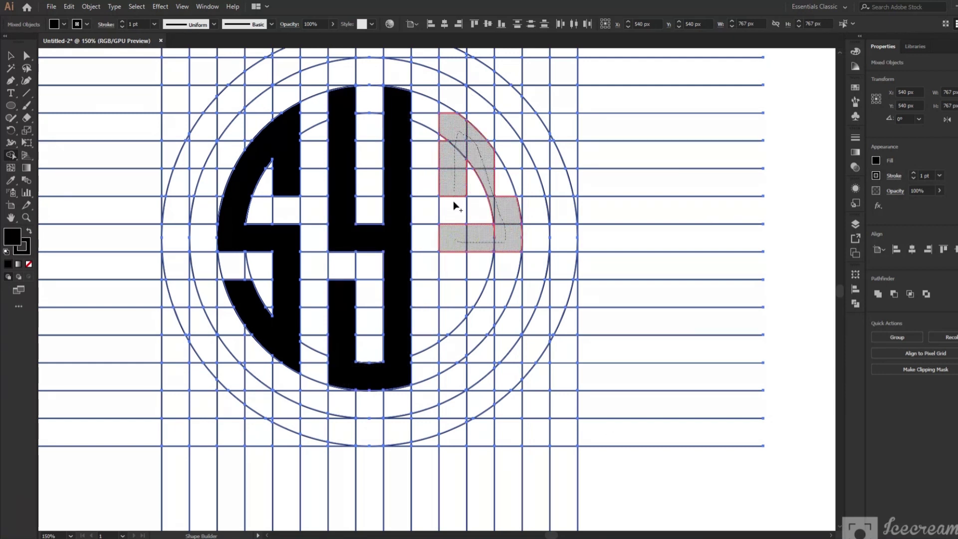
{"action": "left_click_drag", "start_coordinate": [453, 200], "coordinate": [453, 213]}
{"action": "scroll", "coordinate": [458, 104], "scroll_direction": "up", "scroll_amount": 4}
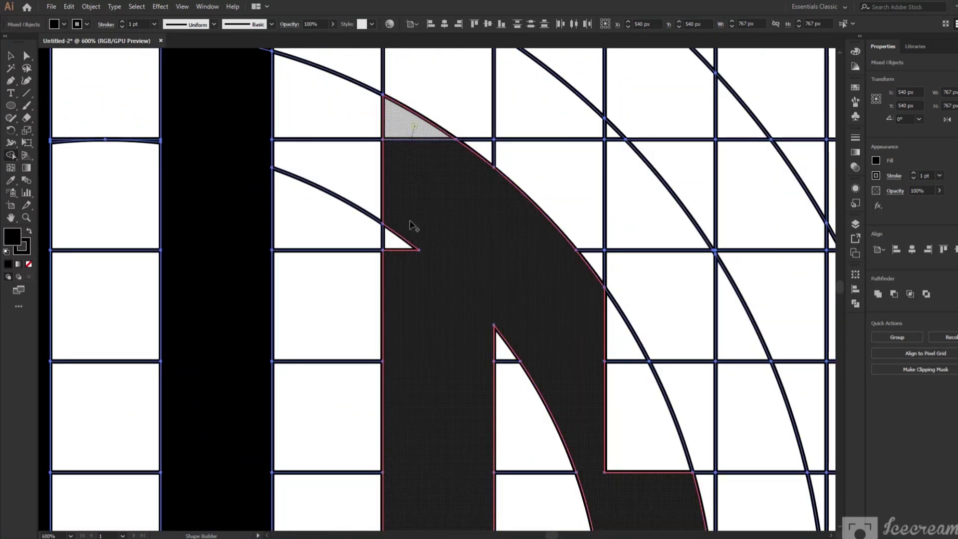
{"action": "left_click_drag", "start_coordinate": [621, 331], "coordinate": [616, 405]}
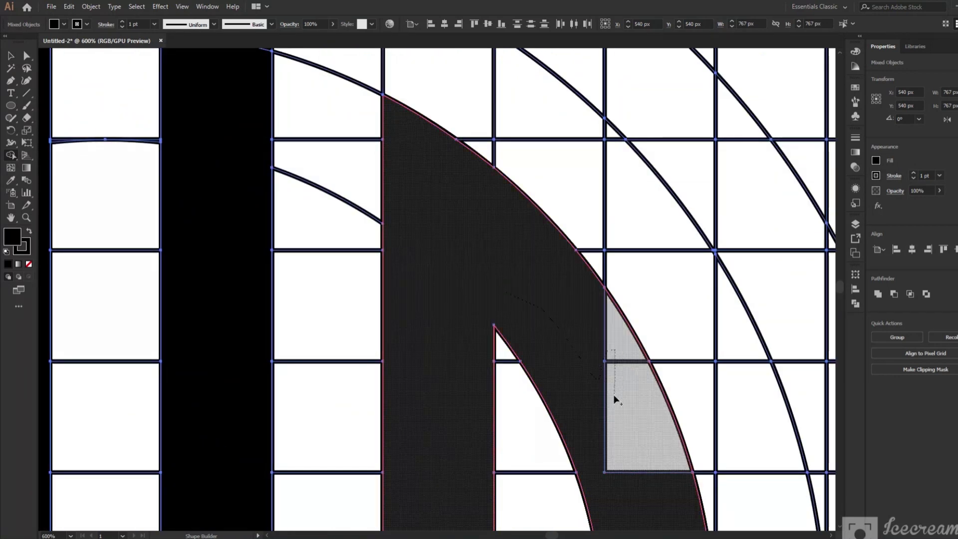
{"action": "scroll", "coordinate": [343, 240], "scroll_direction": "down", "scroll_amount": 2}
{"action": "scroll", "coordinate": [409, 310], "scroll_direction": "down", "scroll_amount": 1}
{"action": "scroll", "coordinate": [475, 385], "scroll_direction": "up", "scroll_amount": 1}
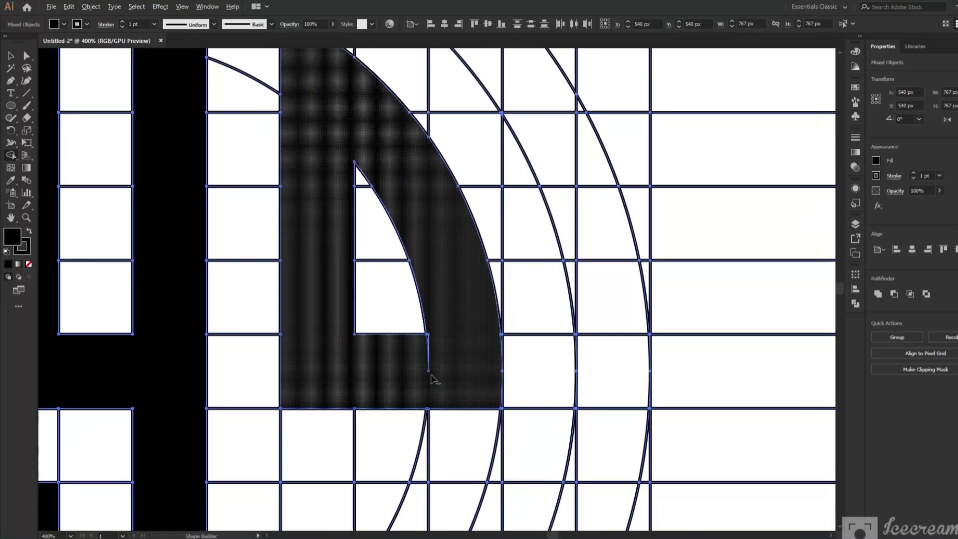
Fuse the letter's upper region, arc cells and lower column into one solid shape
{"action": "left_click", "coordinate": [438, 357]}
{"action": "scroll", "coordinate": [492, 368], "scroll_direction": "down", "scroll_amount": 1}
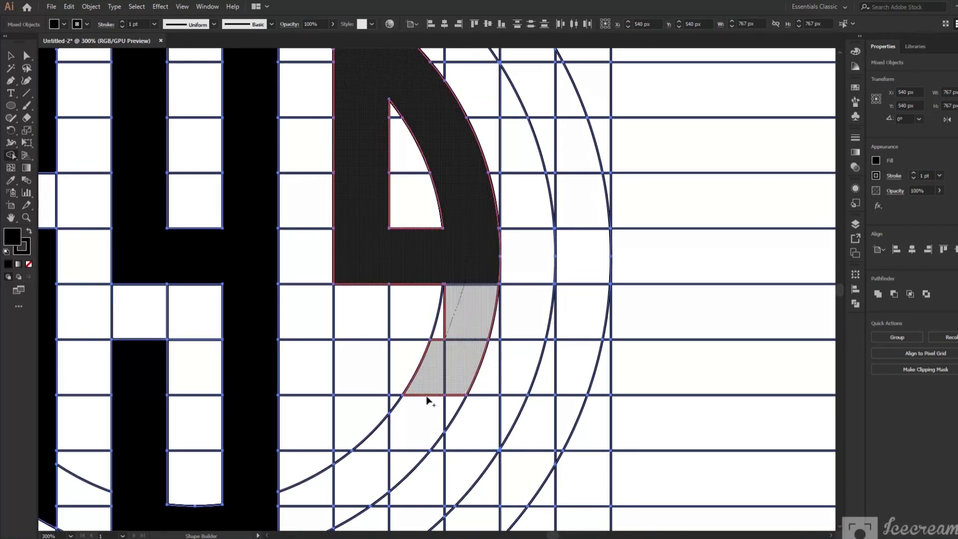
{"action": "left_click_drag", "start_coordinate": [428, 399], "coordinate": [374, 494]}
{"action": "left_click_drag", "start_coordinate": [361, 415], "coordinate": [359, 400]}
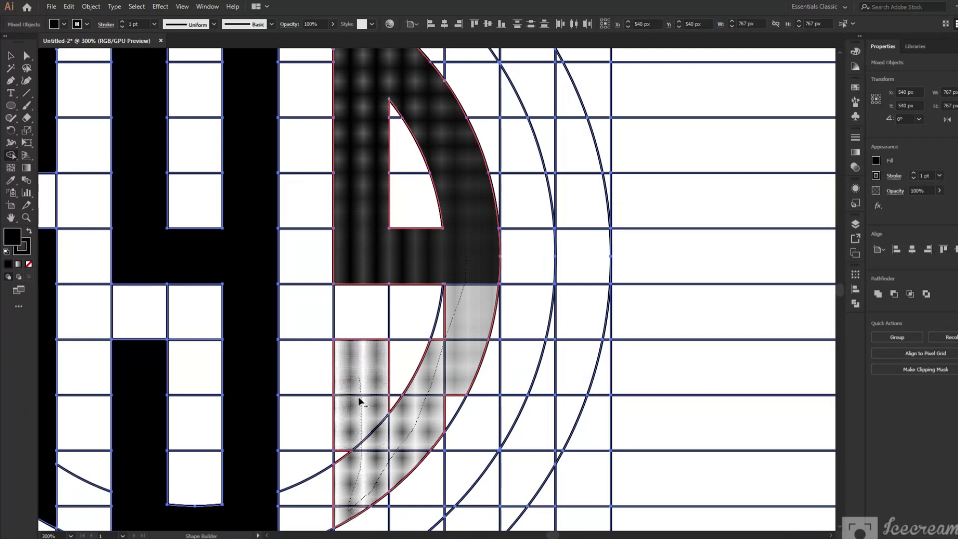
{"action": "left_click_drag", "start_coordinate": [448, 402], "coordinate": [451, 349]}
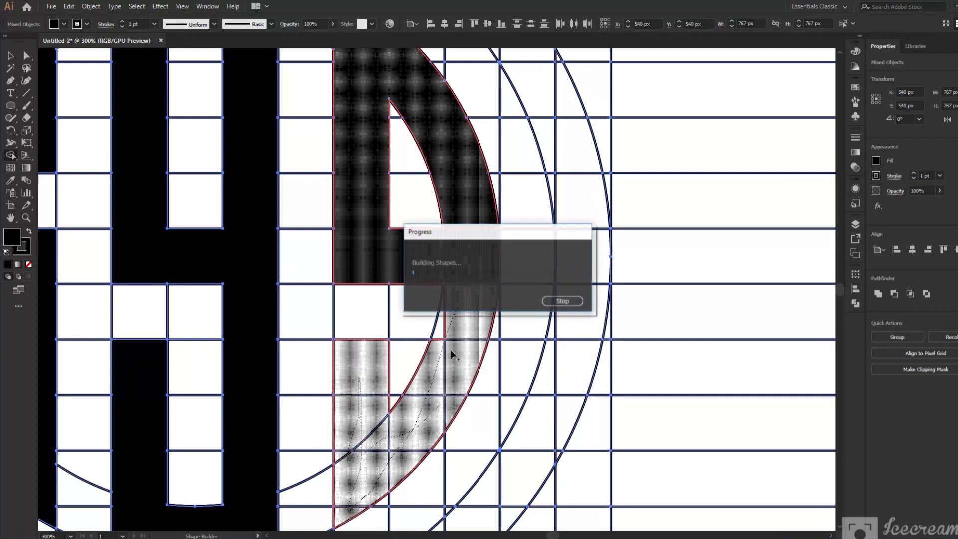
{"action": "scroll", "coordinate": [633, 338], "scroll_direction": "down", "scroll_amount": 1}
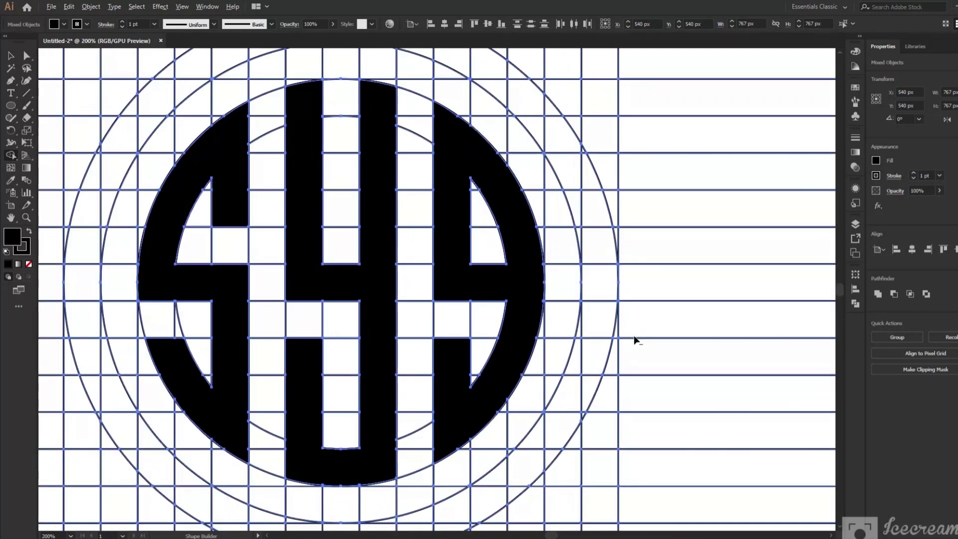
{"action": "scroll", "coordinate": [473, 245], "scroll_direction": "up", "scroll_amount": 3}
{"action": "scroll", "coordinate": [466, 336], "scroll_direction": "down", "scroll_amount": 1}
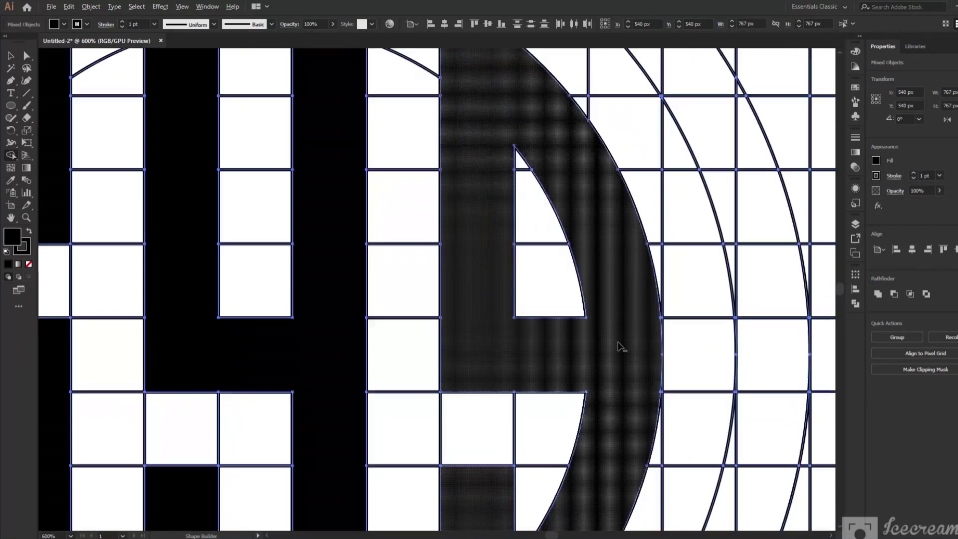
{"action": "scroll", "coordinate": [618, 346], "scroll_direction": "down", "scroll_amount": 3}
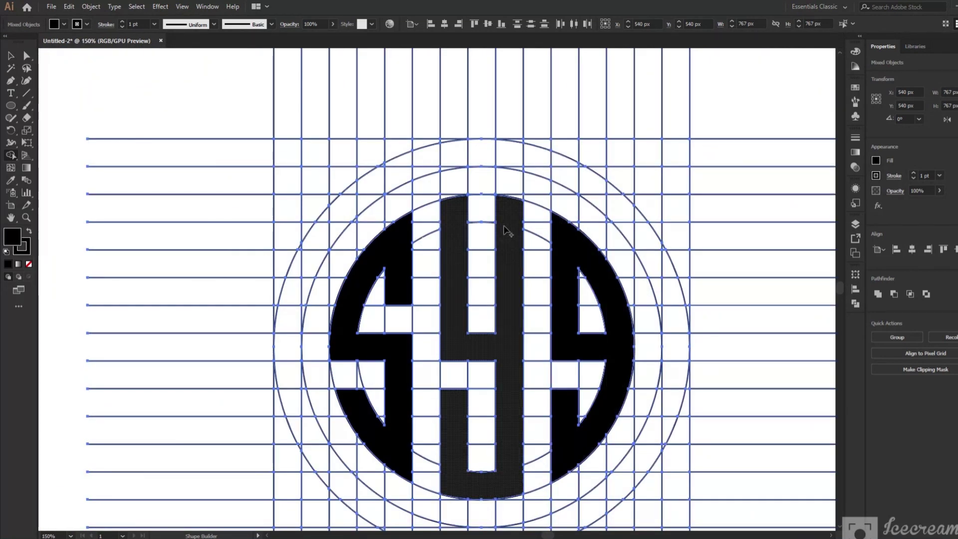
Join the outer ring's right segment to the Y as a black band
{"action": "scroll", "coordinate": [514, 195], "scroll_direction": "down", "scroll_amount": 3}
{"action": "left_click_drag", "start_coordinate": [499, 140], "coordinate": [501, 117]}
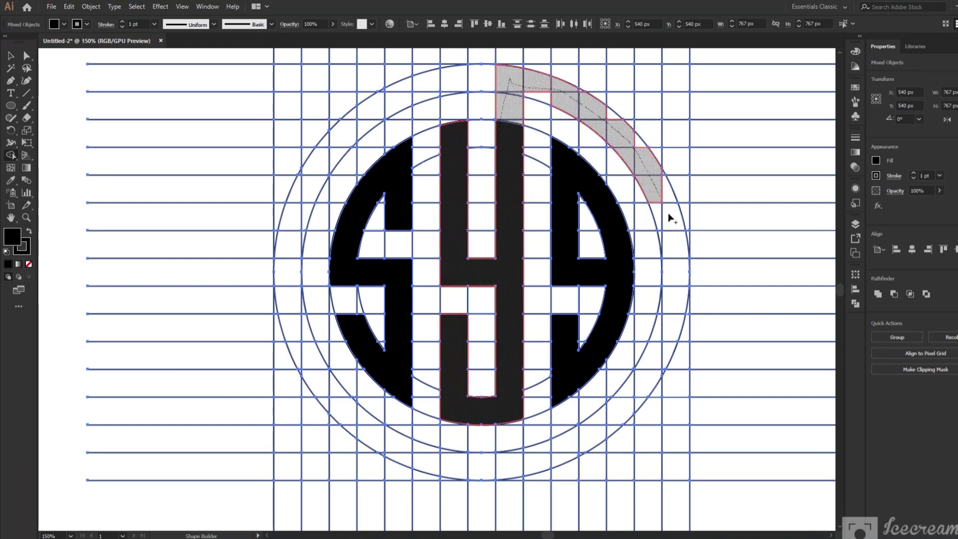
{"action": "mouse_move", "coordinate": [668, 214]}
{"action": "left_mouse_down"}
{"action": "mouse_move", "coordinate": [676, 284]}
{"action": "mouse_move", "coordinate": [651, 357]}
{"action": "left_mouse_up"}
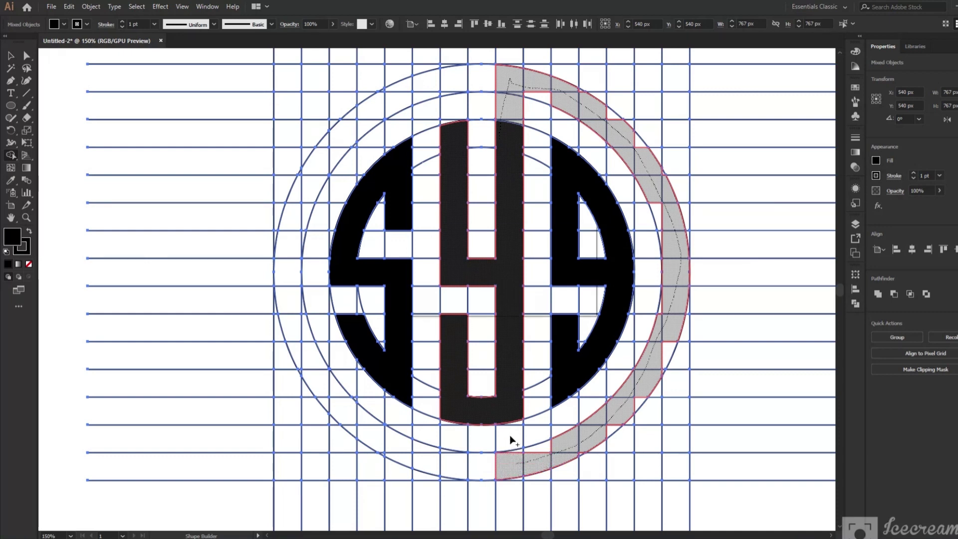
{"action": "left_click_drag", "start_coordinate": [512, 440], "coordinate": [514, 449]}
{"action": "scroll", "coordinate": [581, 102], "scroll_direction": "up", "scroll_amount": 3}
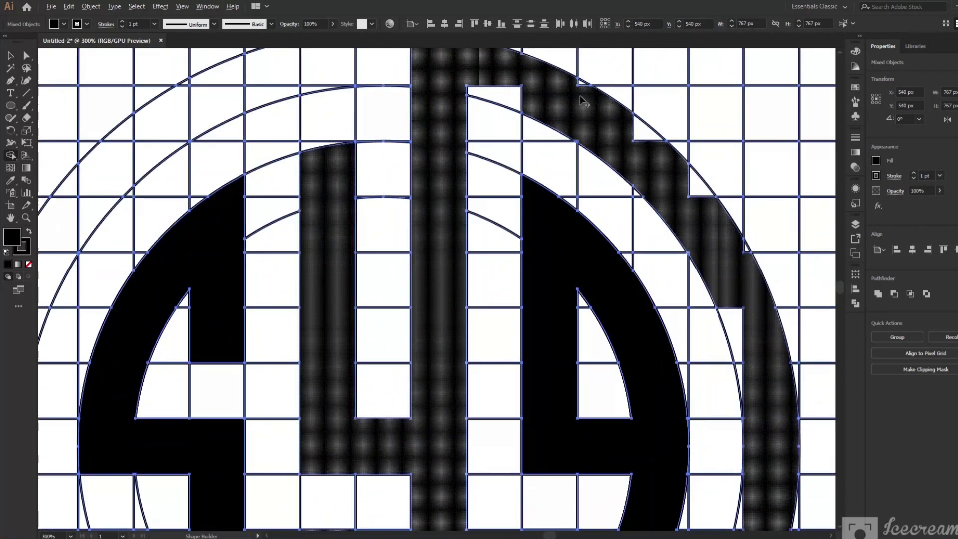
Fill the notch cells in the ring band
{"action": "left_click_drag", "start_coordinate": [500, 79], "coordinate": [523, 102]}
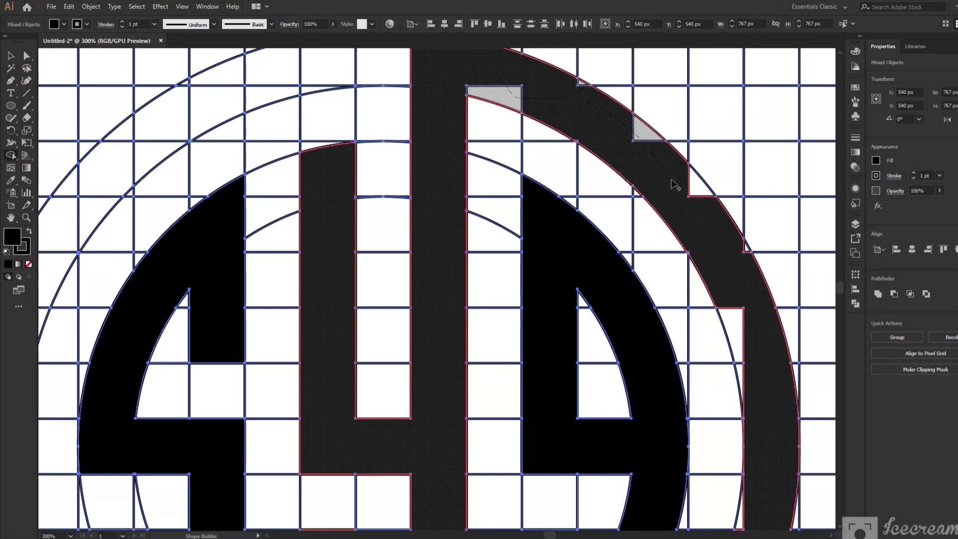
{"action": "left_click_drag", "start_coordinate": [696, 199], "coordinate": [696, 199]}
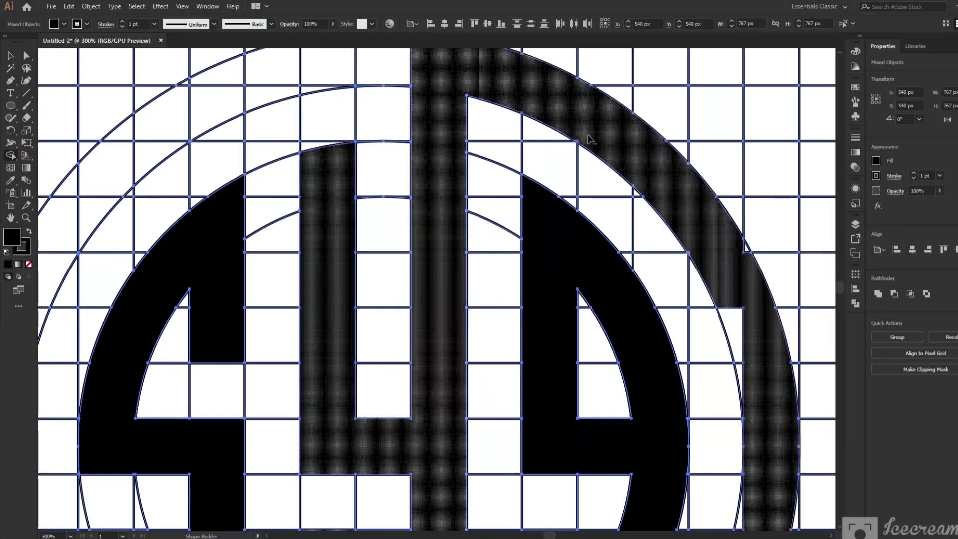
{"action": "scroll", "coordinate": [558, 163], "scroll_direction": "up", "scroll_amount": 4}
{"action": "scroll", "coordinate": [585, 183], "scroll_direction": "up", "scroll_amount": 3}
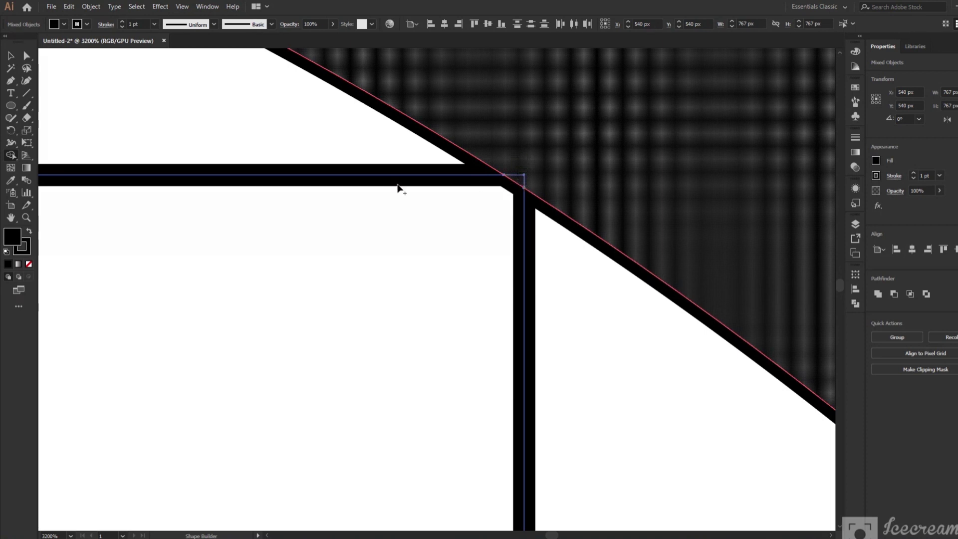
{"action": "scroll", "coordinate": [321, 208], "scroll_direction": "down", "scroll_amount": 3}
{"action": "scroll", "coordinate": [317, 209], "scroll_direction": "down", "scroll_amount": 2}
{"action": "scroll", "coordinate": [450, 275], "scroll_direction": "down", "scroll_amount": 1}
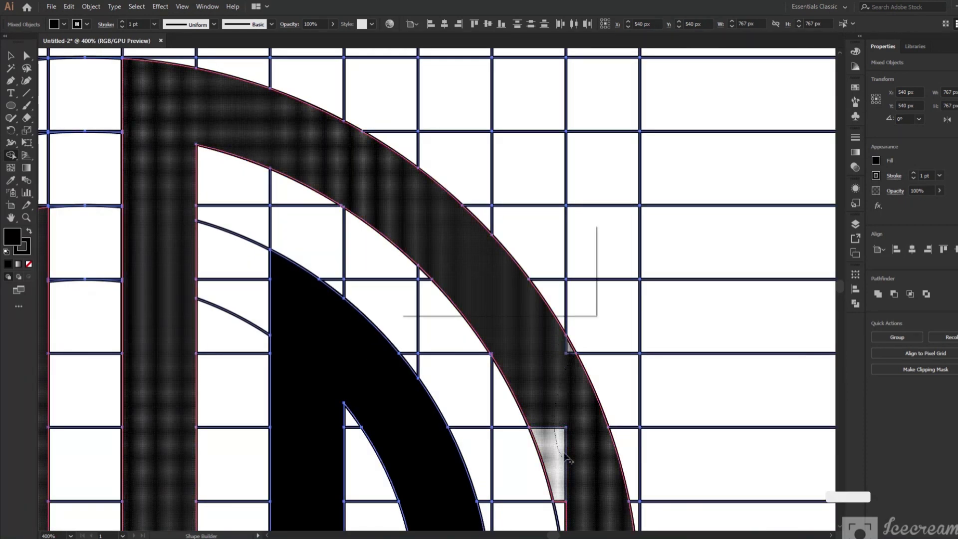
Merge the remaining outer arc pieces into one solid band
{"action": "left_click_drag", "start_coordinate": [556, 420], "coordinate": [529, 250]}
{"action": "scroll", "coordinate": [497, 368], "scroll_direction": "up", "scroll_amount": 2}
{"action": "scroll", "coordinate": [499, 374], "scroll_direction": "up", "scroll_amount": 4}
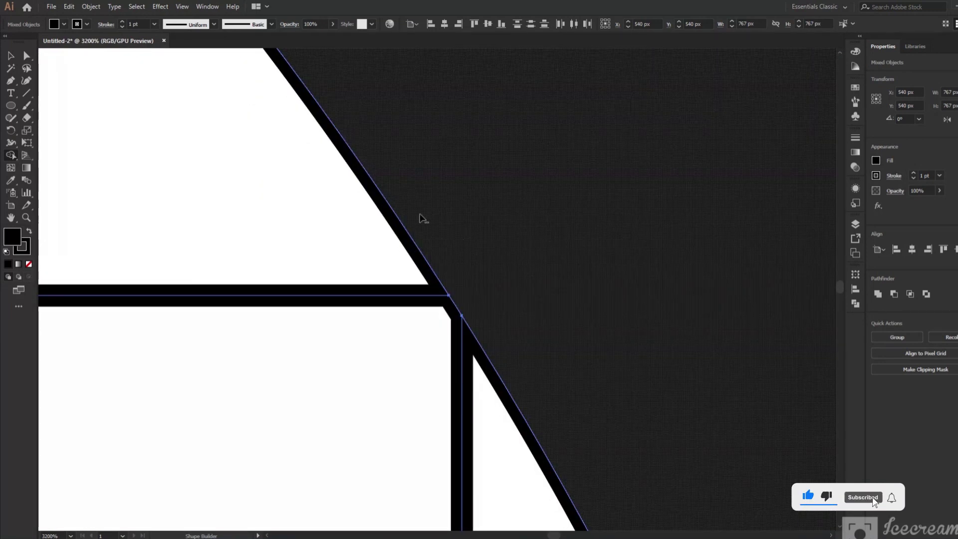
{"action": "scroll", "coordinate": [423, 218], "scroll_direction": "down", "scroll_amount": 4}
{"action": "scroll", "coordinate": [485, 320], "scroll_direction": "down", "scroll_amount": 5}
{"action": "scroll", "coordinate": [455, 201], "scroll_direction": "up", "scroll_amount": 3}
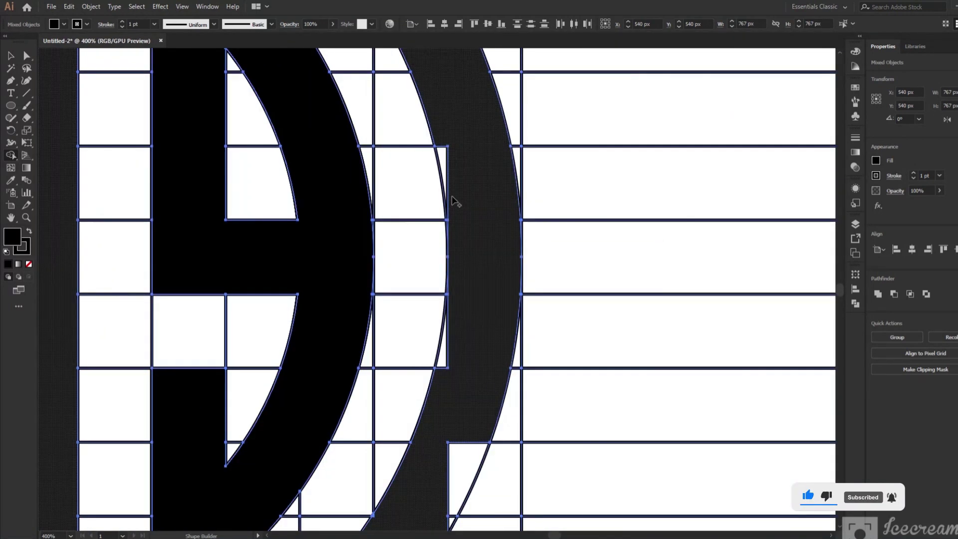
Merge the thin slivers beside the band into it and inspect the finished ring
{"action": "left_click_drag", "start_coordinate": [443, 145], "coordinate": [457, 216]}
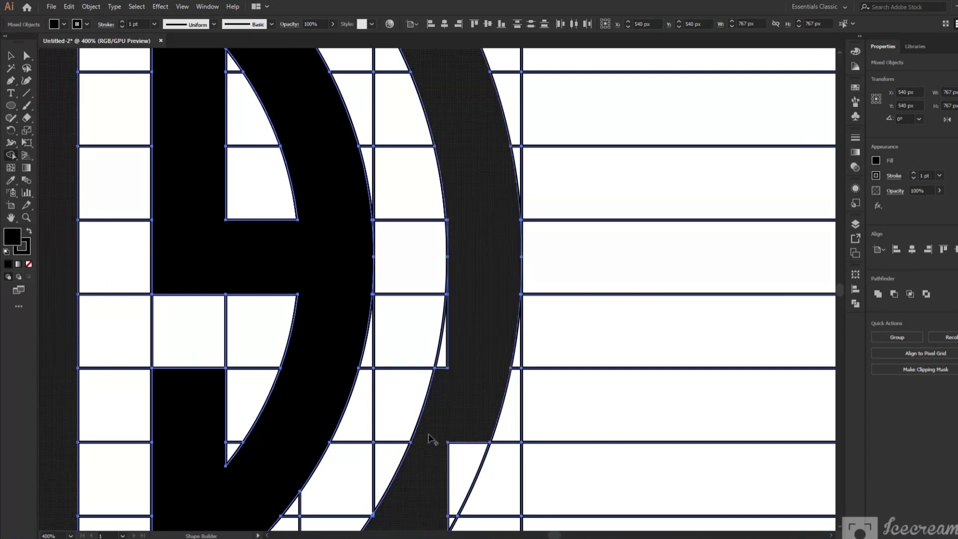
{"action": "left_click_drag", "start_coordinate": [451, 380], "coordinate": [458, 385]}
{"action": "left_click_drag", "start_coordinate": [455, 474], "coordinate": [456, 473]}
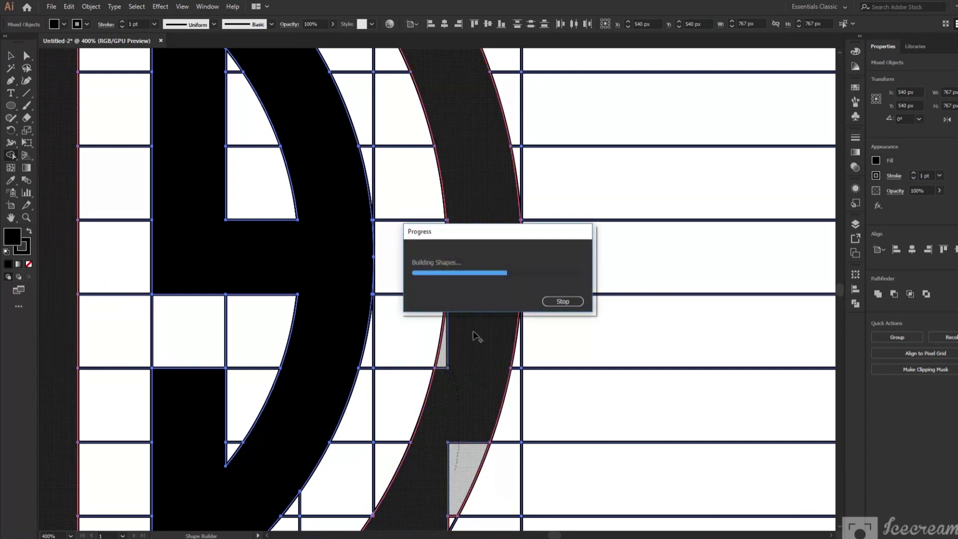
{"action": "scroll", "coordinate": [439, 345], "scroll_direction": "up", "scroll_amount": 3}
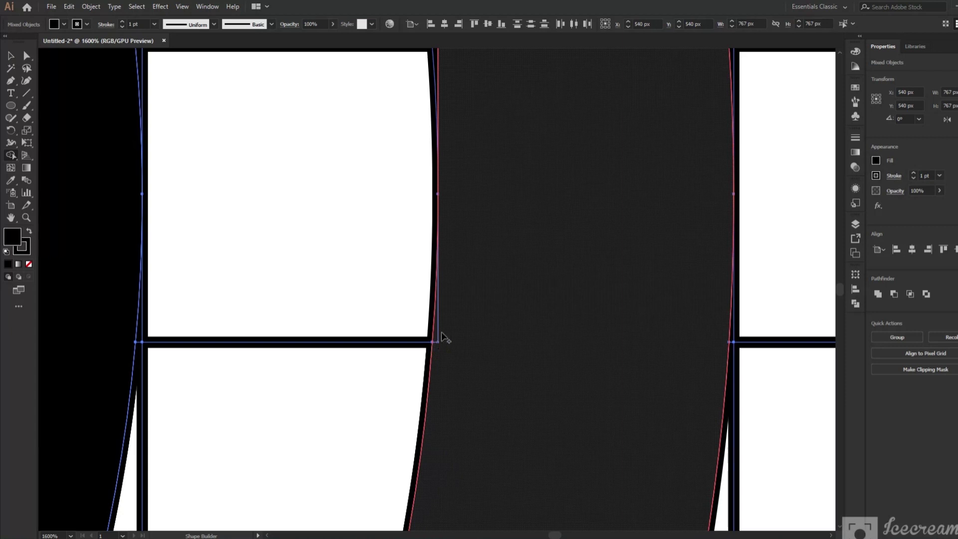
{"action": "scroll", "coordinate": [541, 270], "scroll_direction": "down", "scroll_amount": 2}
{"action": "scroll", "coordinate": [518, 204], "scroll_direction": "up", "scroll_amount": 1}
{"action": "scroll", "coordinate": [472, 148], "scroll_direction": "up", "scroll_amount": 3}
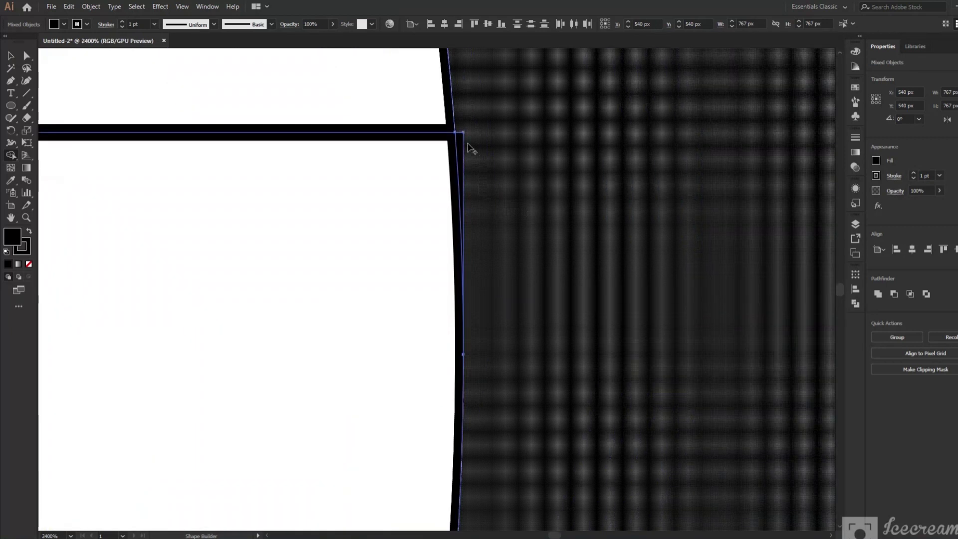
{"action": "scroll", "coordinate": [442, 215], "scroll_direction": "down", "scroll_amount": 3}
{"action": "scroll", "coordinate": [381, 231], "scroll_direction": "down", "scroll_amount": 2}
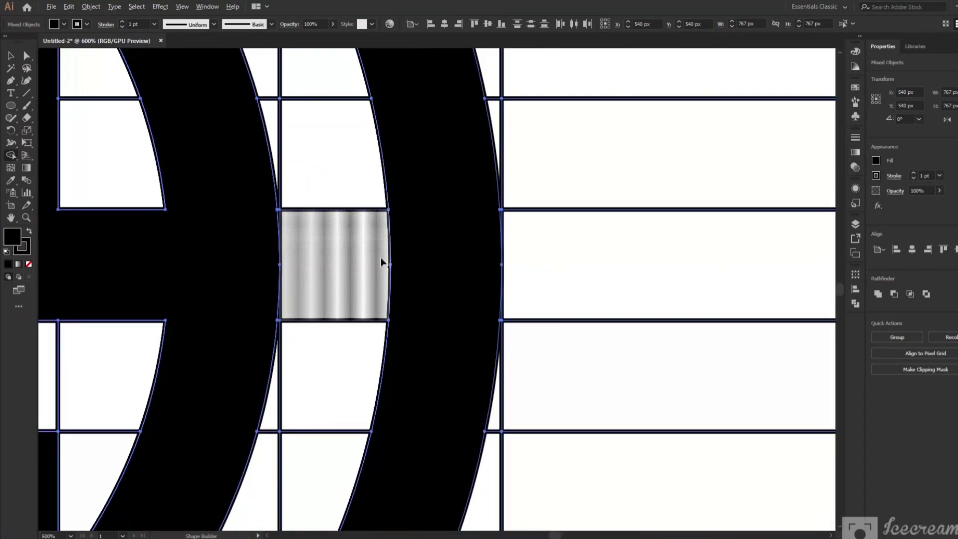
{"action": "scroll", "coordinate": [381, 261], "scroll_direction": "down", "scroll_amount": 1}
{"action": "scroll", "coordinate": [608, 272], "scroll_direction": "down", "scroll_amount": 1}
{"action": "scroll", "coordinate": [546, 271], "scroll_direction": "up", "scroll_amount": 5}
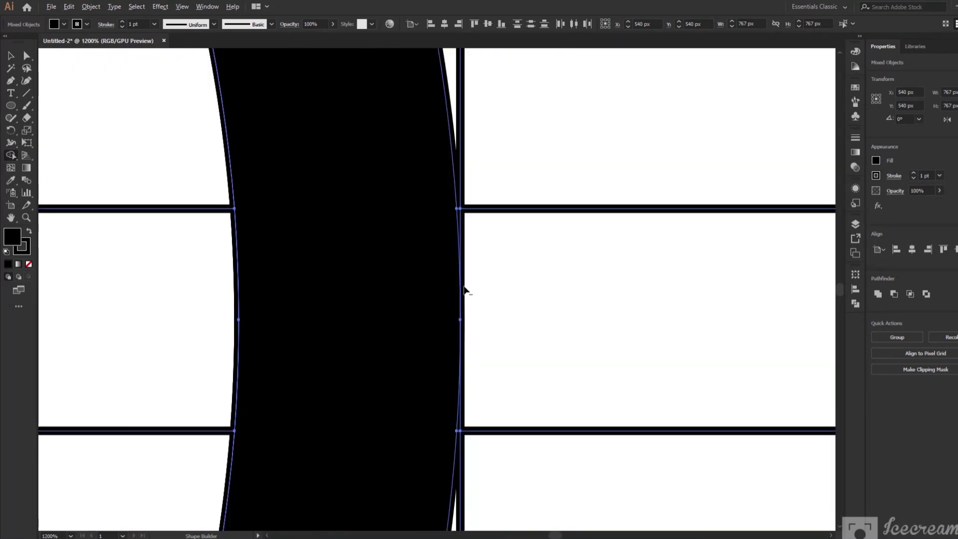
{"action": "scroll", "coordinate": [467, 295], "scroll_direction": "up", "scroll_amount": 3}
Fuse the curved band, lower ring pieces and corner triangle cell into the arc band
{"action": "scroll", "coordinate": [689, 225], "scroll_direction": "down", "scroll_amount": 4}
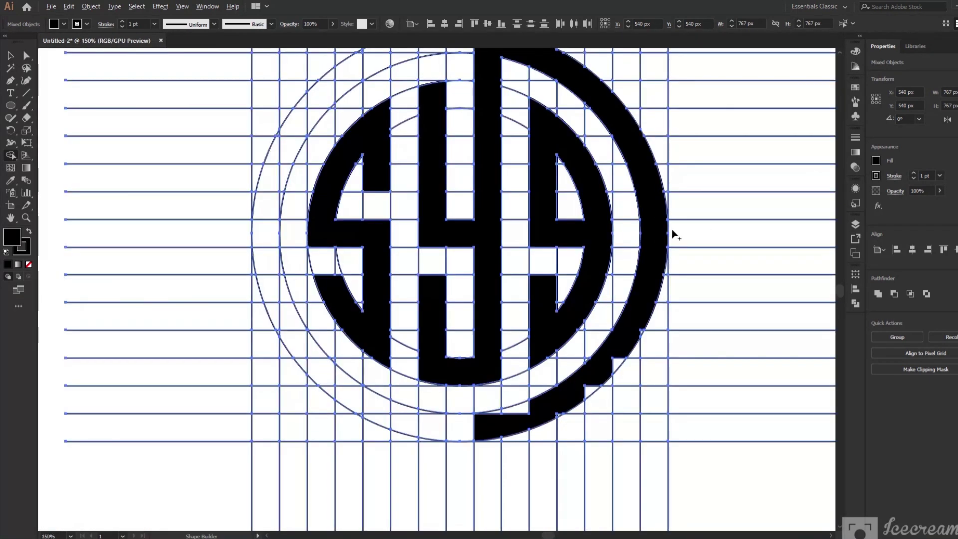
{"action": "scroll", "coordinate": [619, 364], "scroll_direction": "up", "scroll_amount": 3}
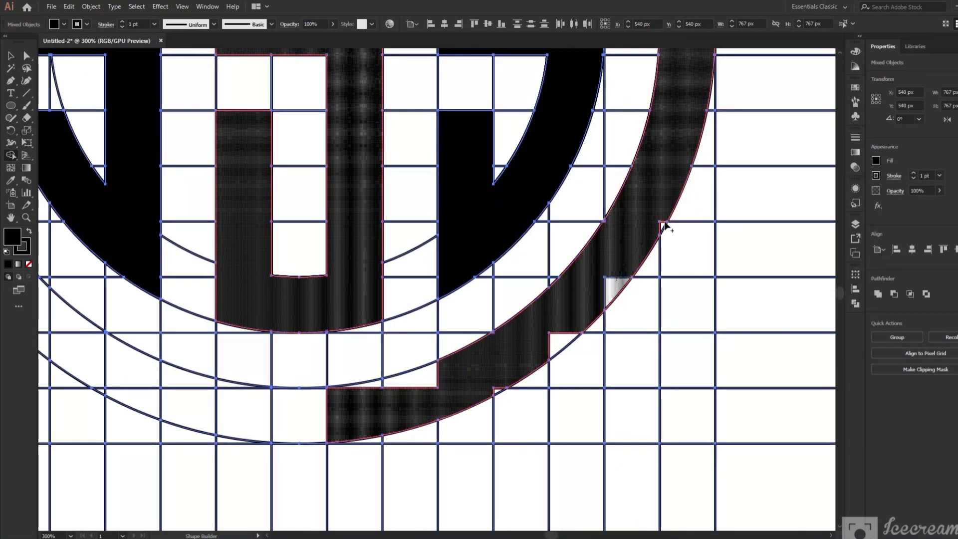
{"action": "scroll", "coordinate": [665, 227], "scroll_direction": "up", "scroll_amount": 4}
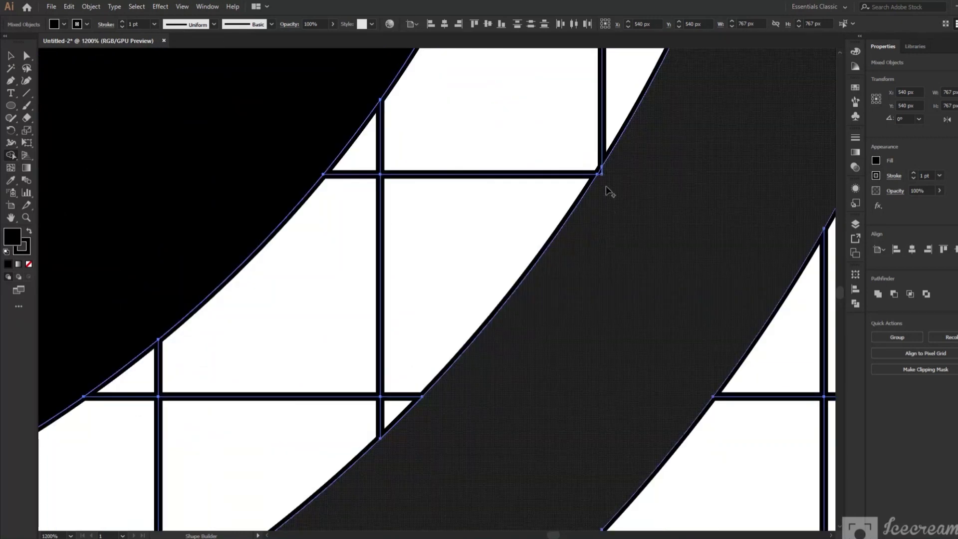
{"action": "left_click", "coordinate": [606, 184]}
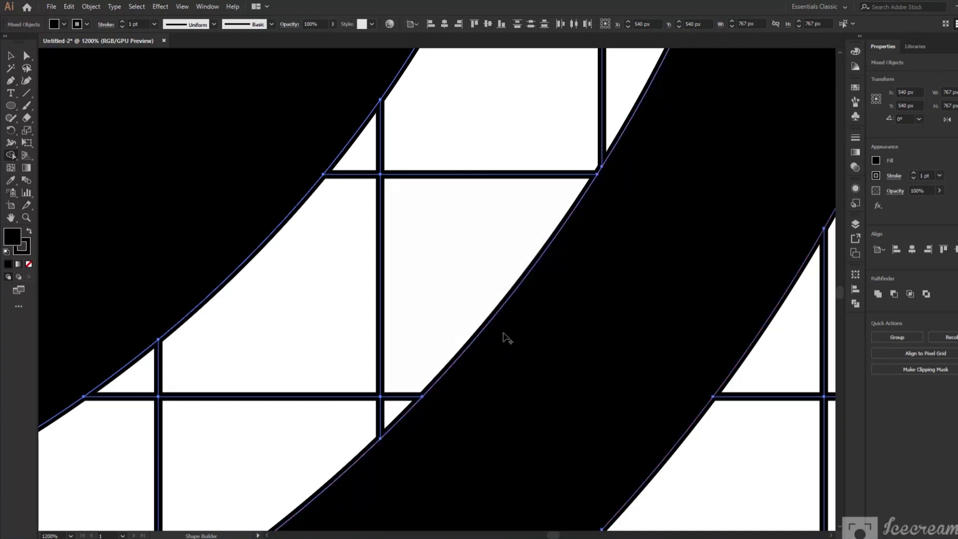
{"action": "scroll", "coordinate": [502, 332], "scroll_direction": "down", "scroll_amount": 5}
{"action": "scroll", "coordinate": [474, 397], "scroll_direction": "up", "scroll_amount": 4}
{"action": "left_click_drag", "start_coordinate": [313, 460], "coordinate": [339, 464]}
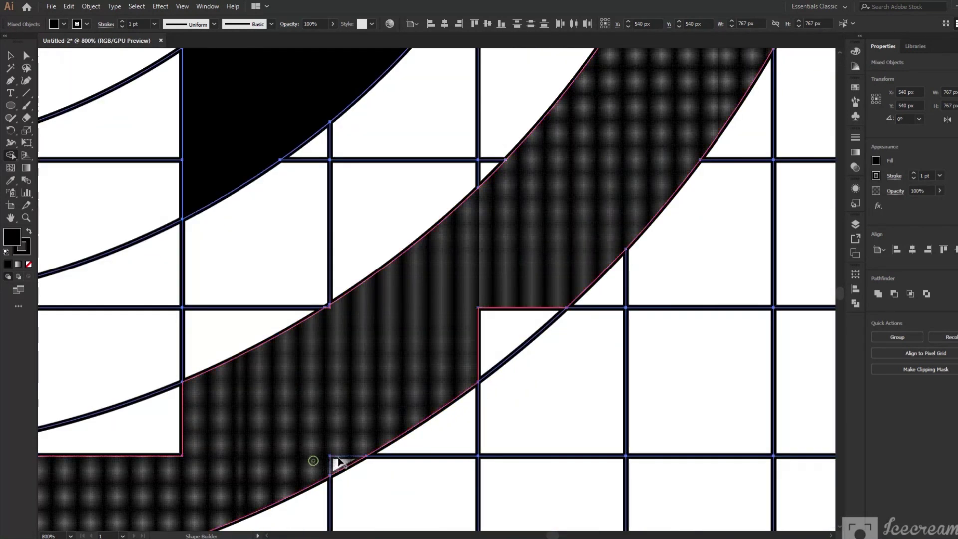
{"action": "left_click_drag", "start_coordinate": [490, 327], "coordinate": [365, 376]}
{"action": "left_click_drag", "start_coordinate": [174, 438], "coordinate": [169, 436]}
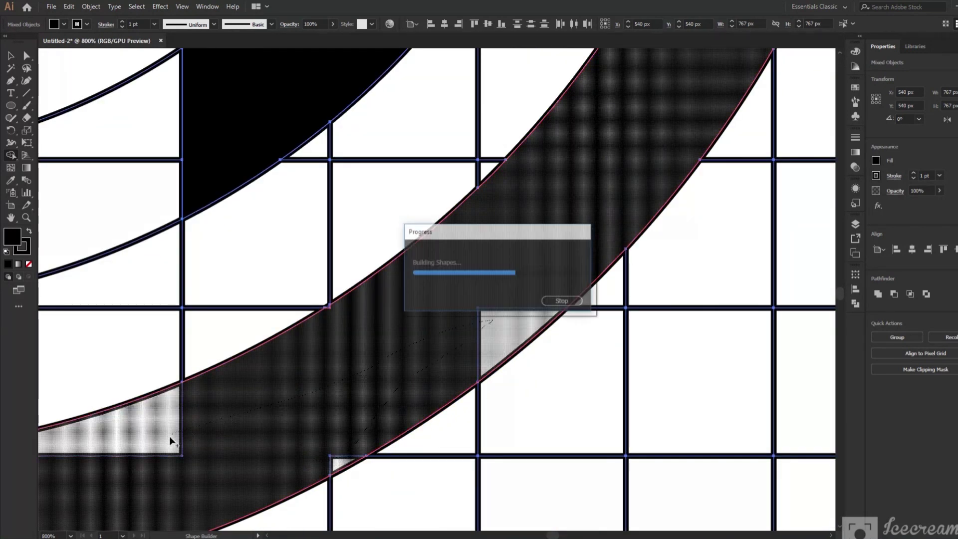
Join the middle letter's stem with the right ring arc into one shape
{"action": "scroll", "coordinate": [298, 437], "scroll_direction": "up", "scroll_amount": 5}
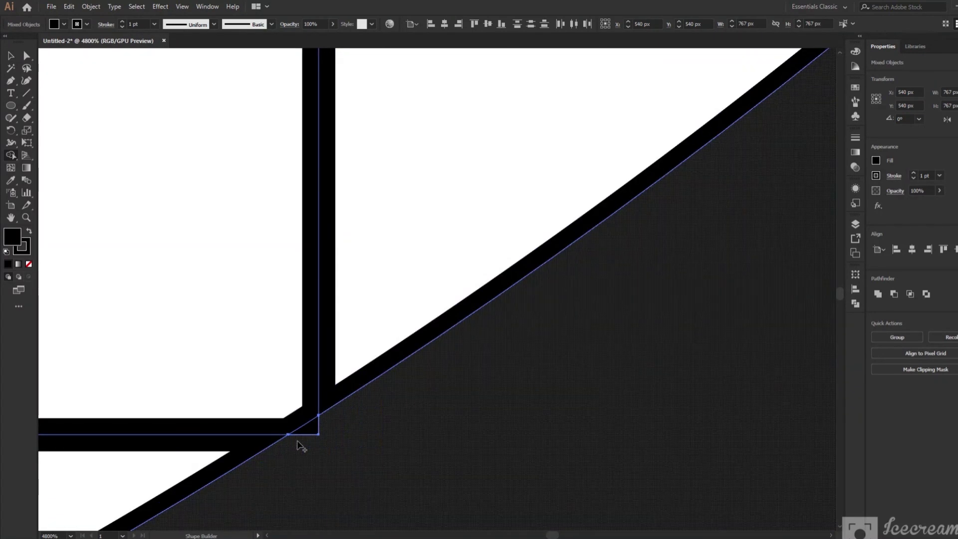
{"action": "scroll", "coordinate": [334, 429], "scroll_direction": "down", "scroll_amount": 1}
{"action": "scroll", "coordinate": [556, 317], "scroll_direction": "down", "scroll_amount": 2}
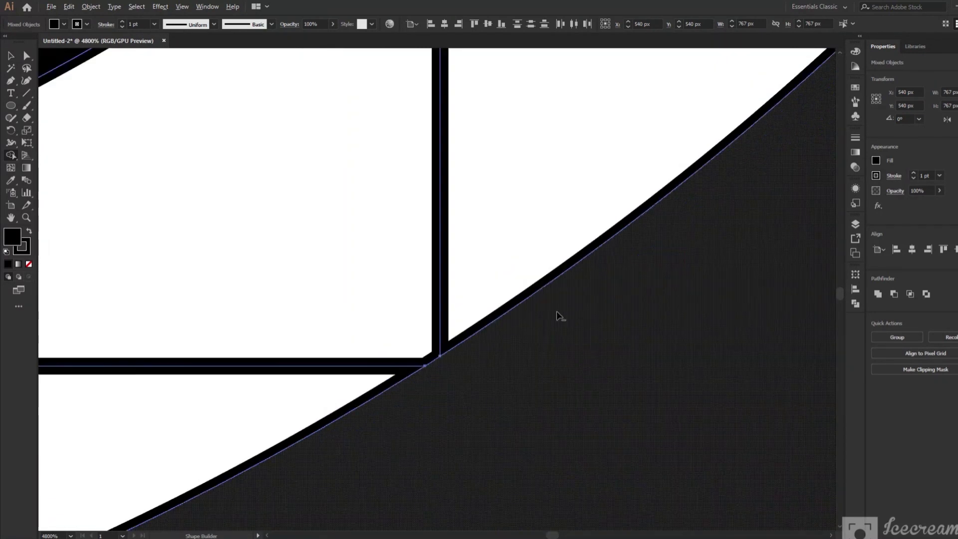
{"action": "scroll", "coordinate": [560, 314], "scroll_direction": "down", "scroll_amount": 3}
{"action": "left_click_drag", "start_coordinate": [394, 386], "coordinate": [429, 378]}
{"action": "scroll", "coordinate": [608, 301], "scroll_direction": "down", "scroll_amount": 1}
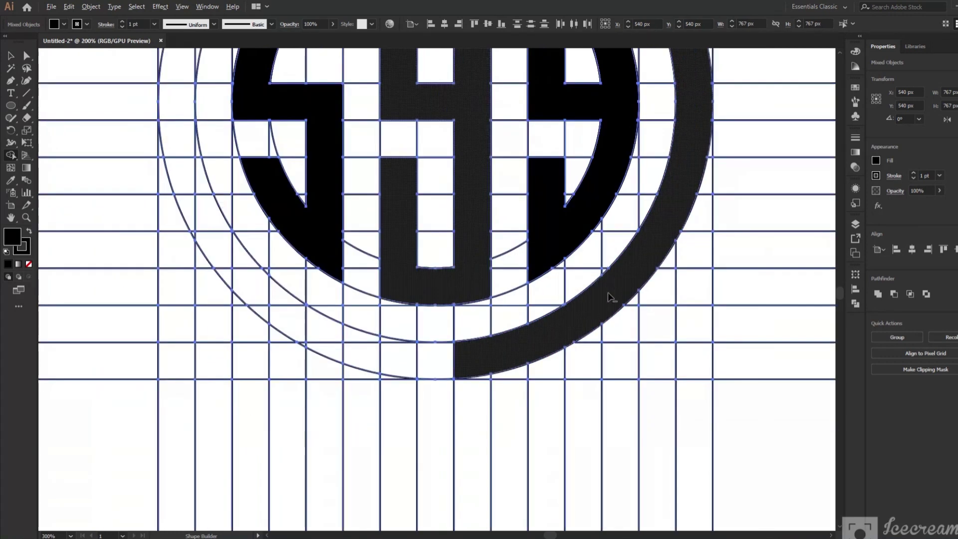
{"action": "scroll", "coordinate": [608, 298], "scroll_direction": "down", "scroll_amount": 1}
{"action": "scroll", "coordinate": [480, 170], "scroll_direction": "up", "scroll_amount": 2}
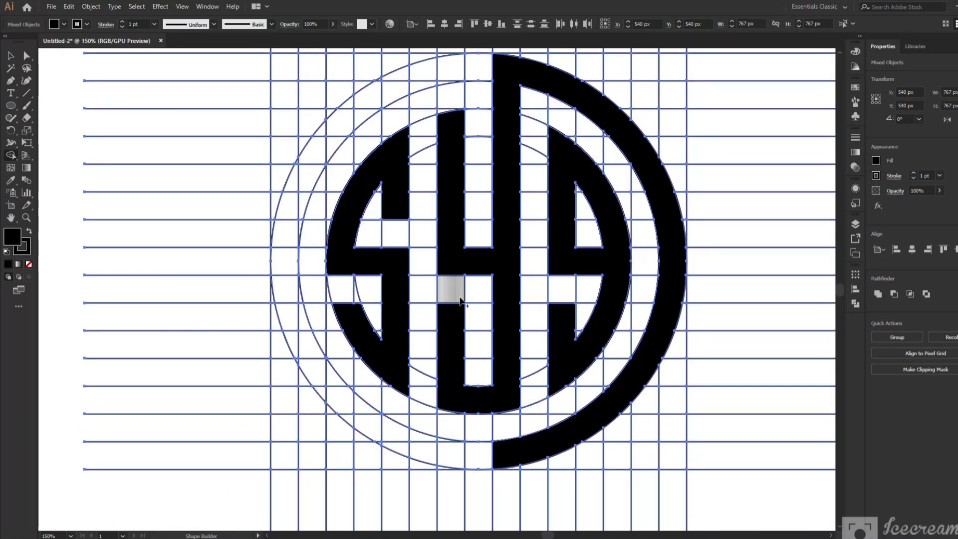
Merge the lower-left and upper-left ring cells, notches and top-left cell together
{"action": "mouse_move", "coordinate": [453, 400]}
{"action": "left_mouse_down"}
{"action": "mouse_move", "coordinate": [452, 452]}
{"action": "mouse_move", "coordinate": [421, 444]}
{"action": "left_mouse_up"}
{"action": "scroll", "coordinate": [428, 487], "scroll_direction": "up", "scroll_amount": 3}
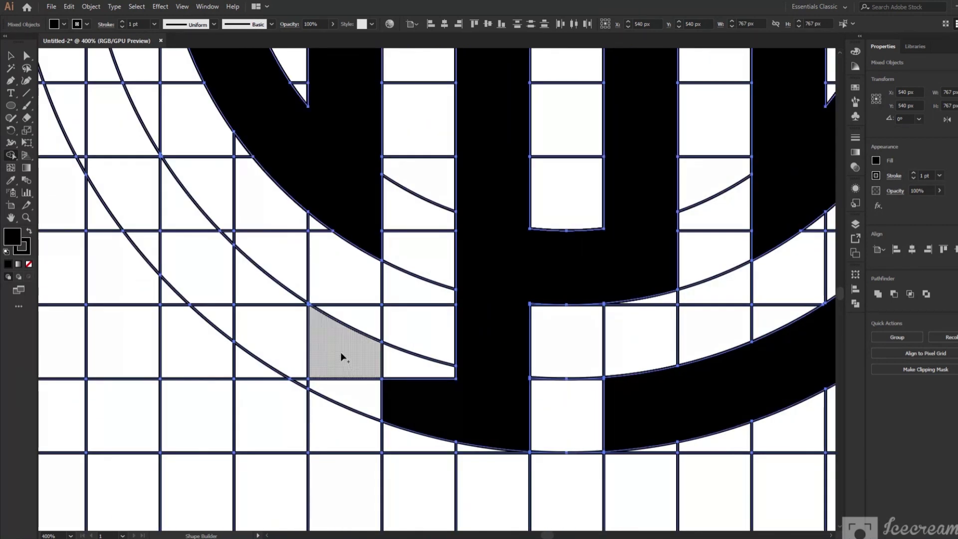
{"action": "left_click_drag", "start_coordinate": [341, 353], "coordinate": [360, 395]}
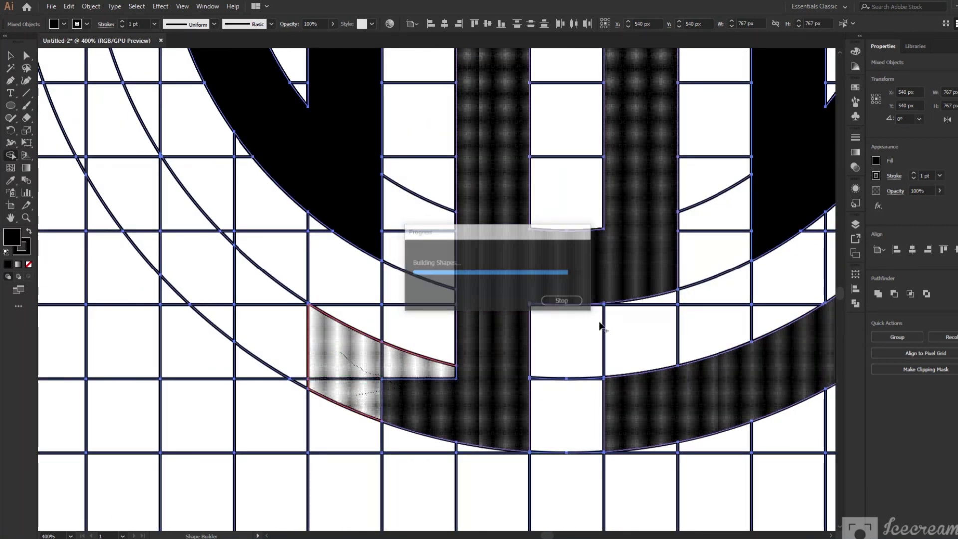
{"action": "mouse_move", "coordinate": [117, 120]}
{"action": "left_mouse_down"}
{"action": "mouse_move", "coordinate": [205, 264]}
{"action": "mouse_move", "coordinate": [310, 385]}
{"action": "left_mouse_up"}
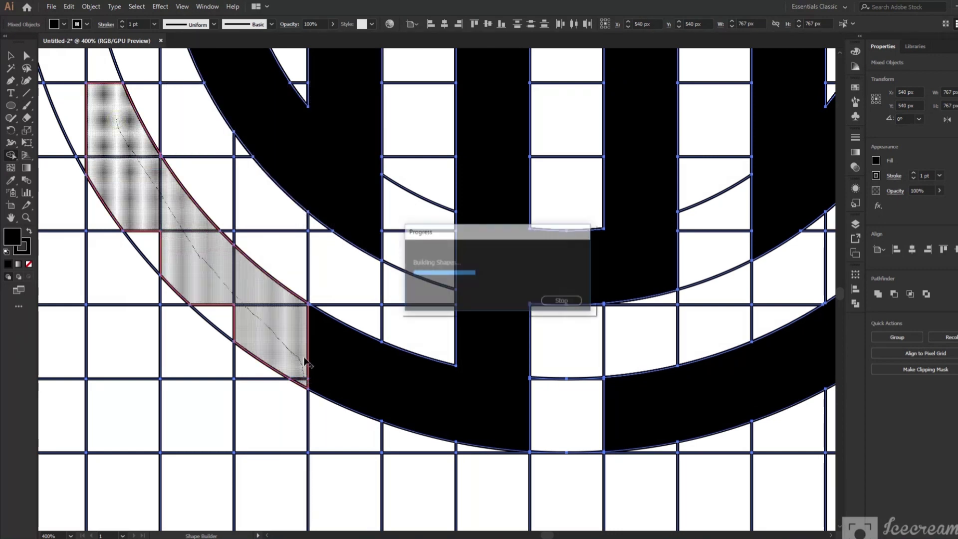
{"action": "left_click_drag", "start_coordinate": [152, 242], "coordinate": [240, 316]}
{"action": "left_click_drag", "start_coordinate": [75, 123], "coordinate": [86, 166]}
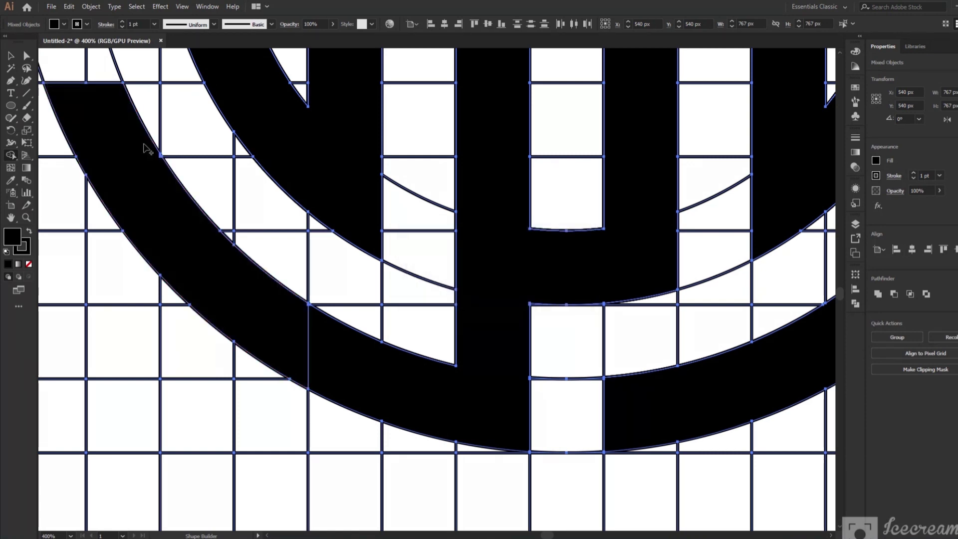
Fill the thin arc piece and merge the left ring band solid black
{"action": "scroll", "coordinate": [144, 141], "scroll_direction": "up", "scroll_amount": 4}
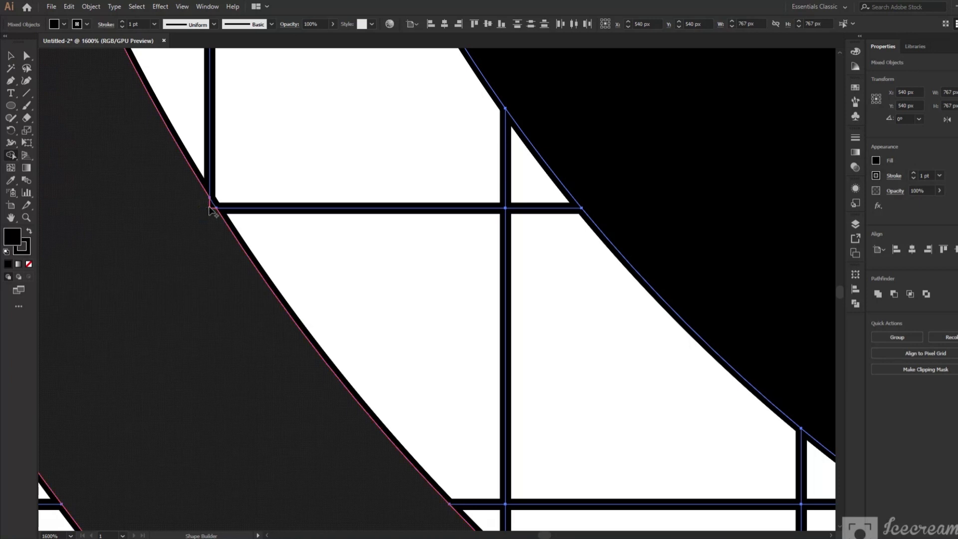
{"action": "left_click_drag", "start_coordinate": [212, 209], "coordinate": [214, 209]}
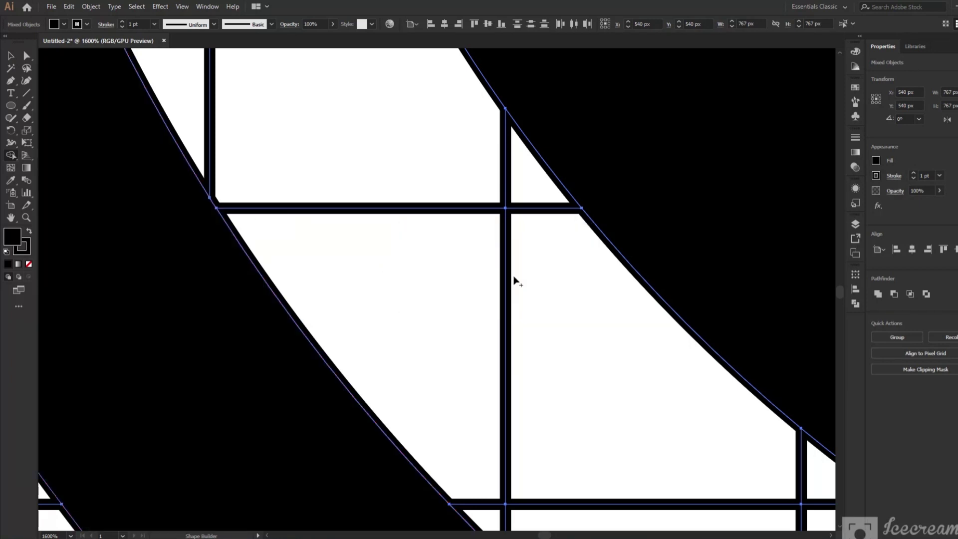
{"action": "scroll", "coordinate": [509, 256], "scroll_direction": "down", "scroll_amount": 4}
{"action": "scroll", "coordinate": [509, 256], "scroll_direction": "up", "scroll_amount": 3}
{"action": "left_click_drag", "start_coordinate": [337, 73], "coordinate": [363, 339]}
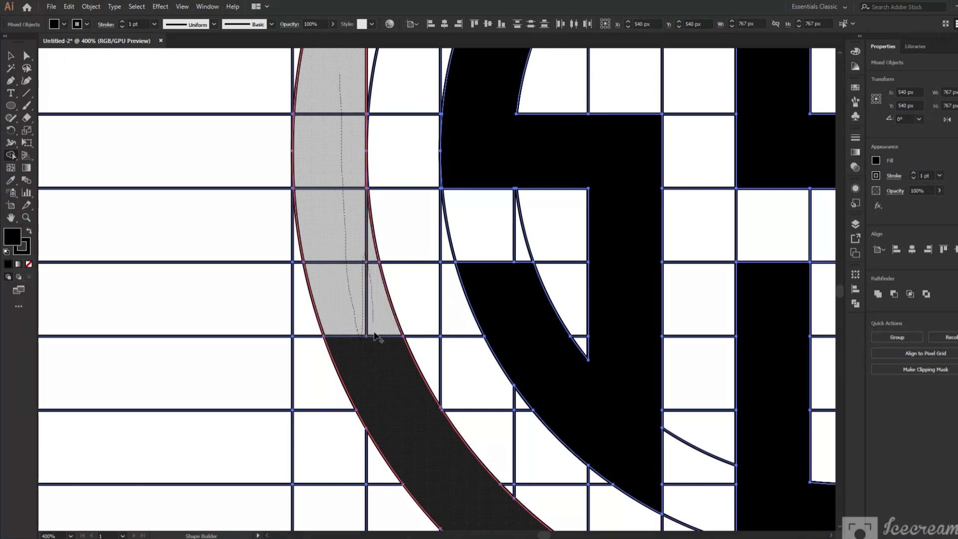
{"action": "left_click_drag", "start_coordinate": [371, 277], "coordinate": [377, 336]}
Merge the edge gap, top arc cell and corner sliver into the left band
{"action": "scroll", "coordinate": [385, 121], "scroll_direction": "up", "scroll_amount": 2}
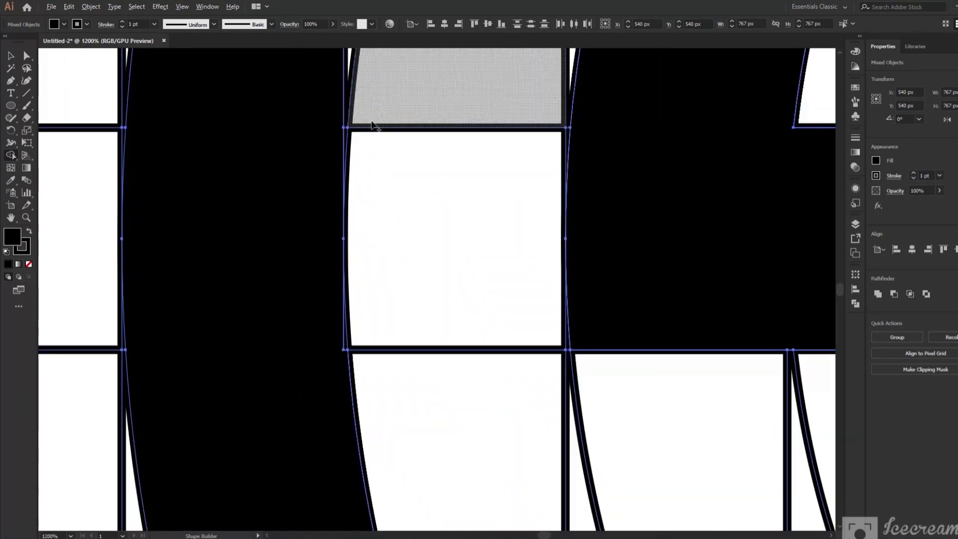
{"action": "scroll", "coordinate": [354, 214], "scroll_direction": "up", "scroll_amount": 2}
{"action": "scroll", "coordinate": [354, 214], "scroll_direction": "up", "scroll_amount": 2}
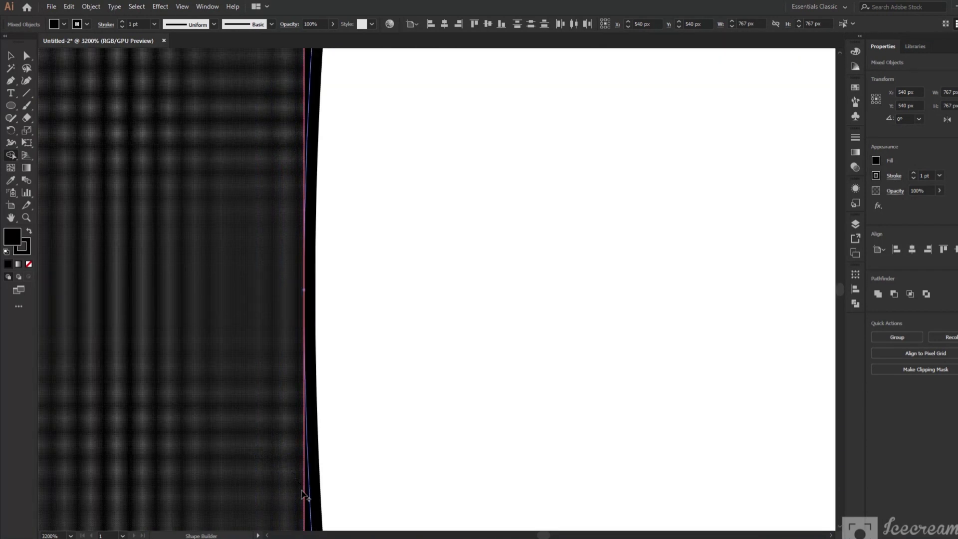
{"action": "left_click_drag", "start_coordinate": [302, 494], "coordinate": [303, 491]}
{"action": "scroll", "coordinate": [373, 247], "scroll_direction": "down", "scroll_amount": 3}
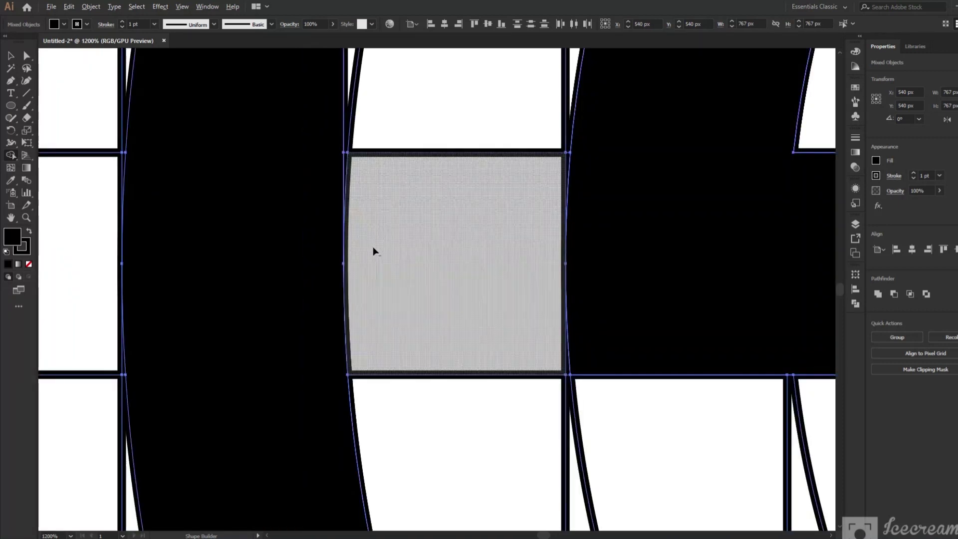
{"action": "scroll", "coordinate": [351, 181], "scroll_direction": "down", "scroll_amount": 3}
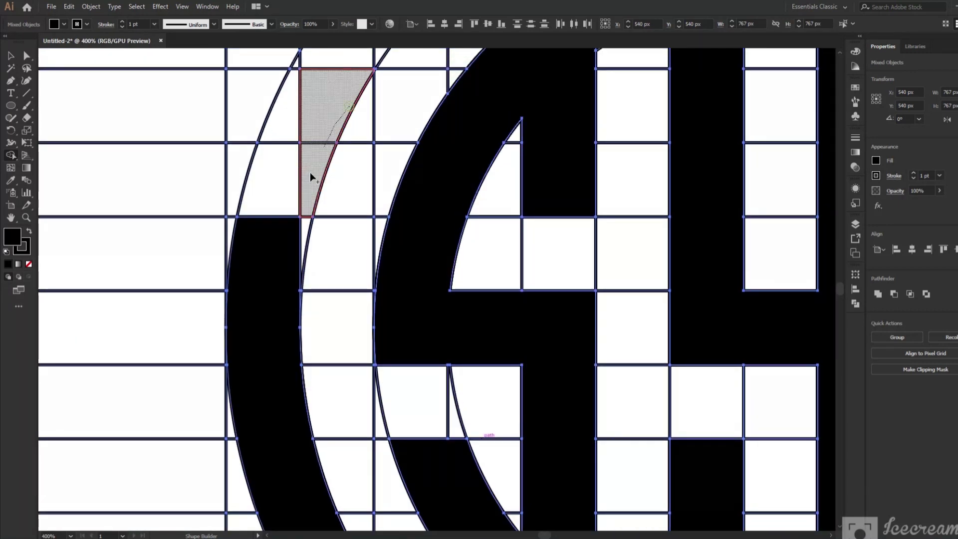
{"action": "mouse_move", "coordinate": [312, 177]}
{"action": "left_mouse_down"}
{"action": "mouse_move", "coordinate": [288, 251]}
{"action": "mouse_move", "coordinate": [294, 184]}
{"action": "left_mouse_up"}
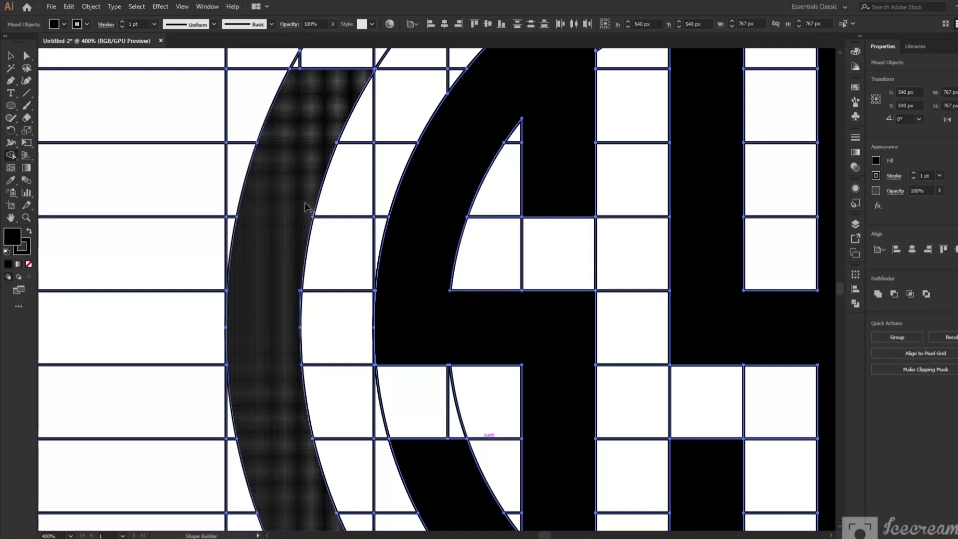
{"action": "scroll", "coordinate": [295, 190], "scroll_direction": "up", "scroll_amount": 3}
{"action": "scroll", "coordinate": [300, 209], "scroll_direction": "up", "scroll_amount": 3}
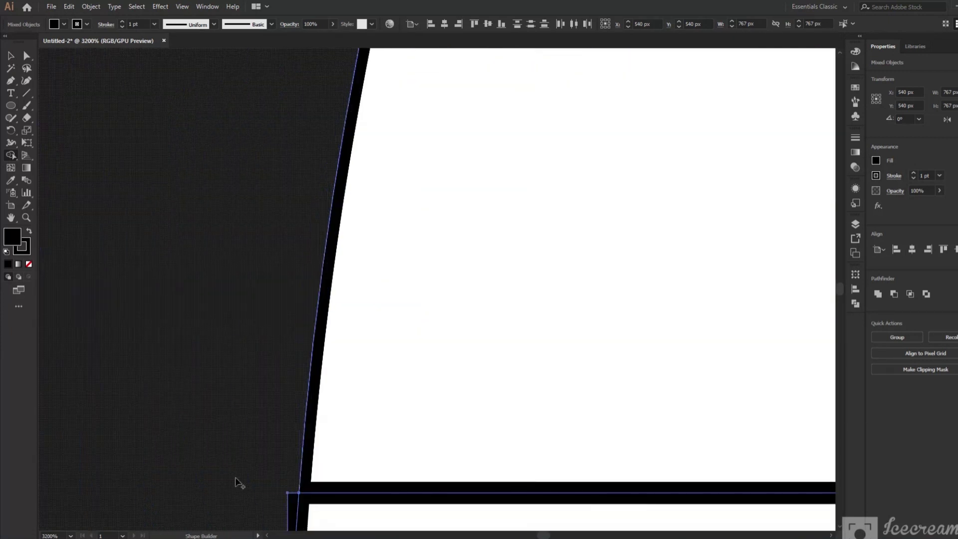
{"action": "left_click", "coordinate": [292, 514]}
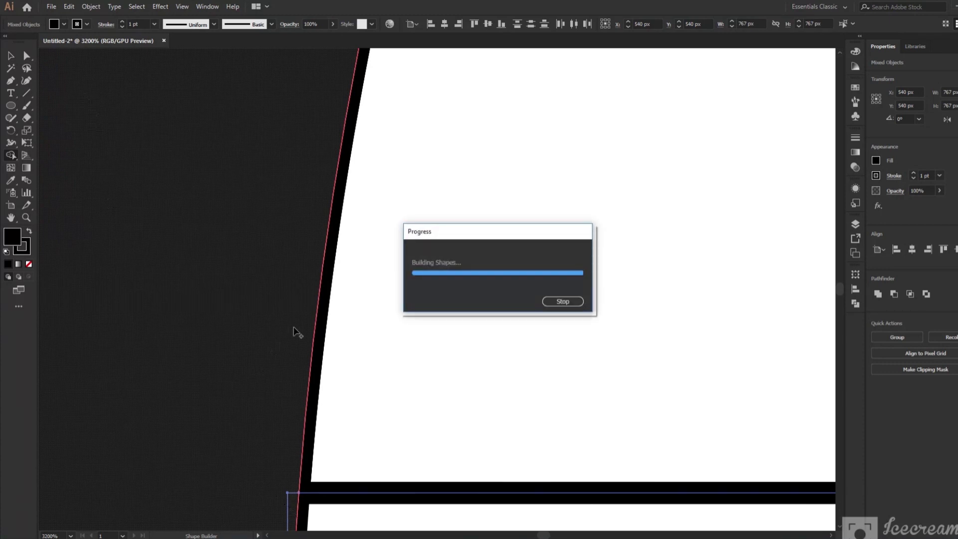
{"action": "scroll", "coordinate": [293, 272], "scroll_direction": "down", "scroll_amount": 5}
{"action": "scroll", "coordinate": [562, 145], "scroll_direction": "down", "scroll_amount": 3}
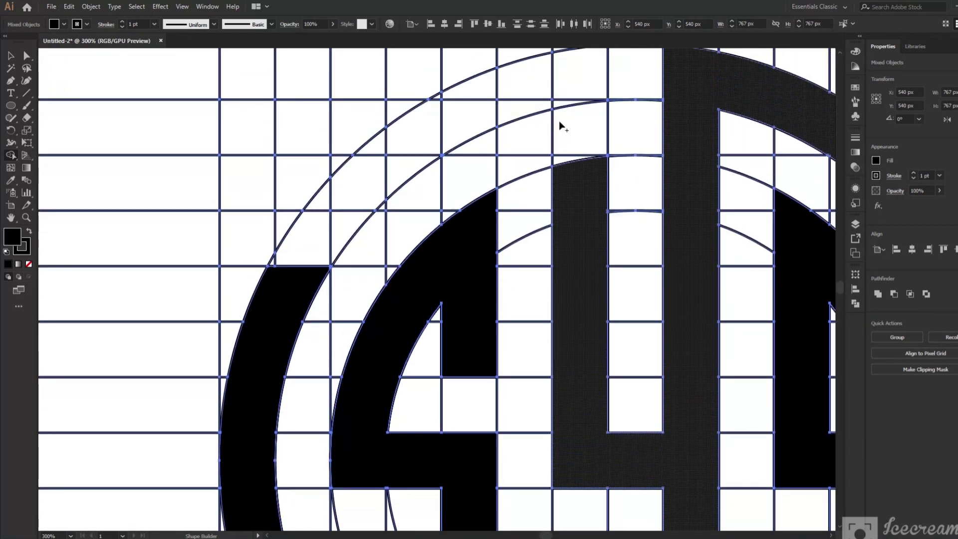
Merge the upper arc band cells, its top cell and small step cell together
{"action": "mouse_move", "coordinate": [591, 90]}
{"action": "left_mouse_down"}
{"action": "mouse_move", "coordinate": [390, 155]}
{"action": "mouse_move", "coordinate": [310, 264]}
{"action": "left_mouse_up"}
{"action": "scroll", "coordinate": [280, 279], "scroll_direction": "up", "scroll_amount": 3}
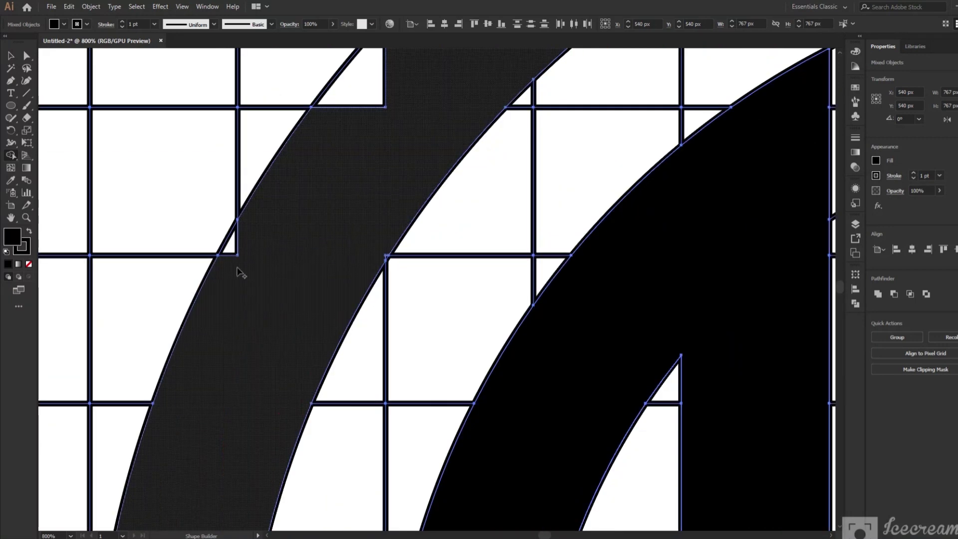
{"action": "left_click_drag", "start_coordinate": [356, 193], "coordinate": [366, 107]}
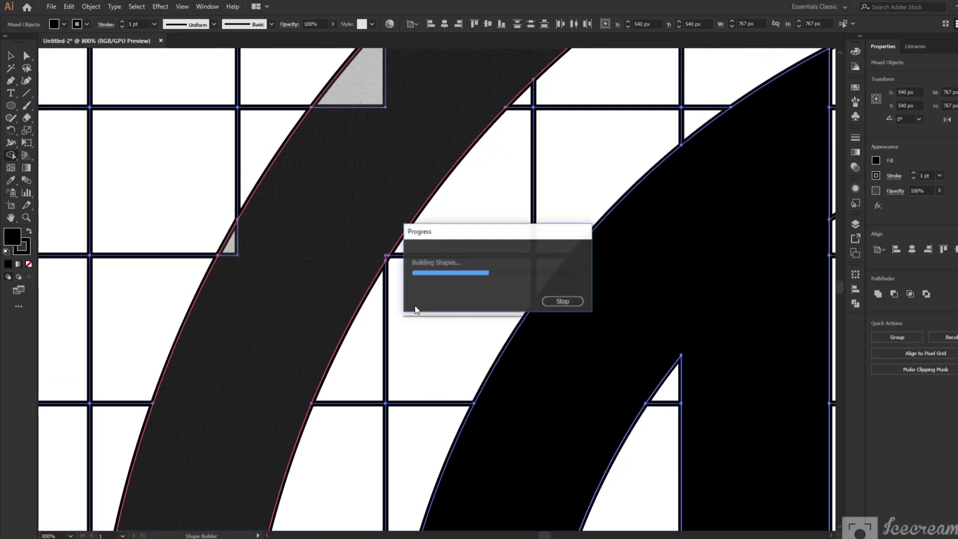
{"action": "scroll", "coordinate": [407, 292], "scroll_direction": "up", "scroll_amount": 3}
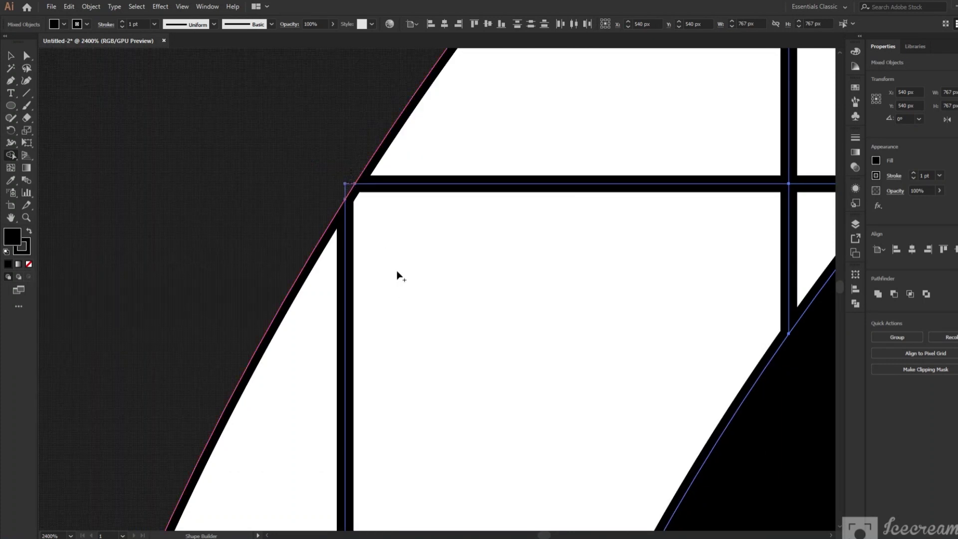
{"action": "scroll", "coordinate": [364, 286], "scroll_direction": "down", "scroll_amount": 2}
{"action": "scroll", "coordinate": [336, 274], "scroll_direction": "down", "scroll_amount": 2}
{"action": "scroll", "coordinate": [573, 160], "scroll_direction": "down", "scroll_amount": 1}
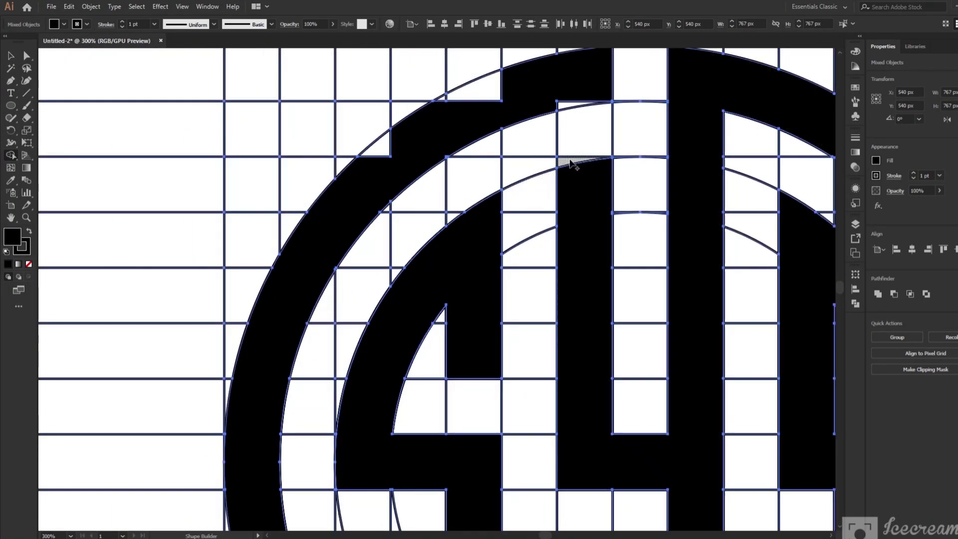
{"action": "left_click_drag", "start_coordinate": [527, 132], "coordinate": [456, 134]}
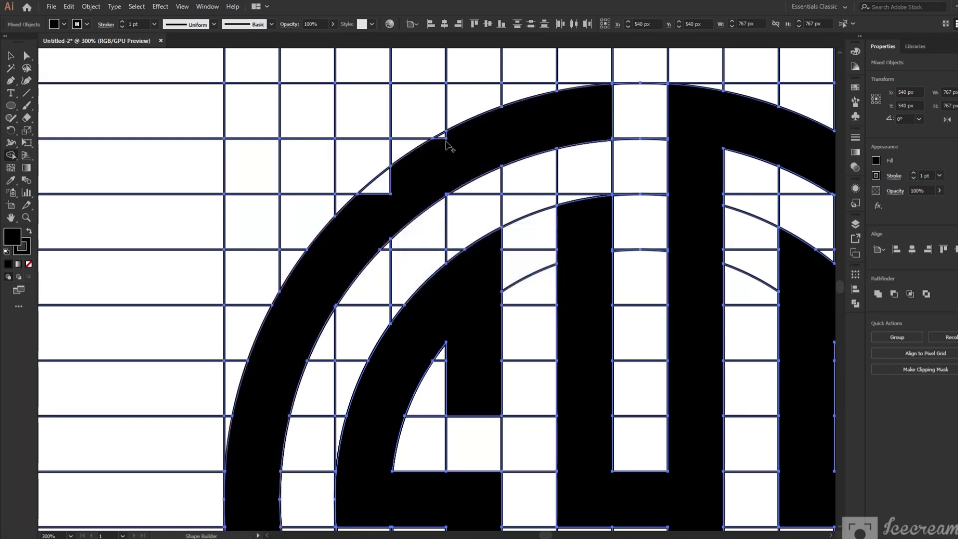
Merge the triangle sliver into the ring band and fill the last gap black
{"action": "scroll", "coordinate": [449, 149], "scroll_direction": "up", "scroll_amount": 3}
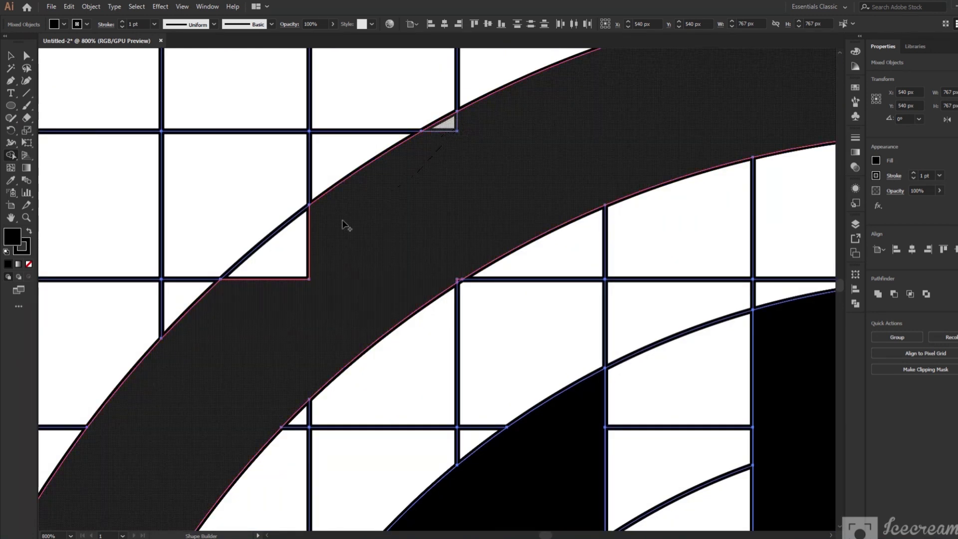
{"action": "left_click_drag", "start_coordinate": [344, 225], "coordinate": [295, 320]}
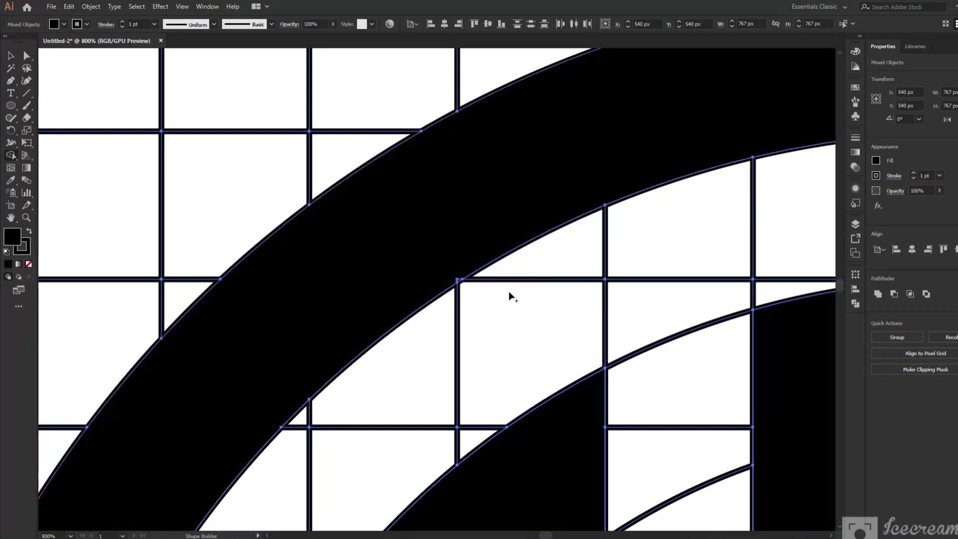
{"action": "scroll", "coordinate": [508, 292], "scroll_direction": "up", "scroll_amount": 2}
{"action": "scroll", "coordinate": [477, 284], "scroll_direction": "up", "scroll_amount": 2}
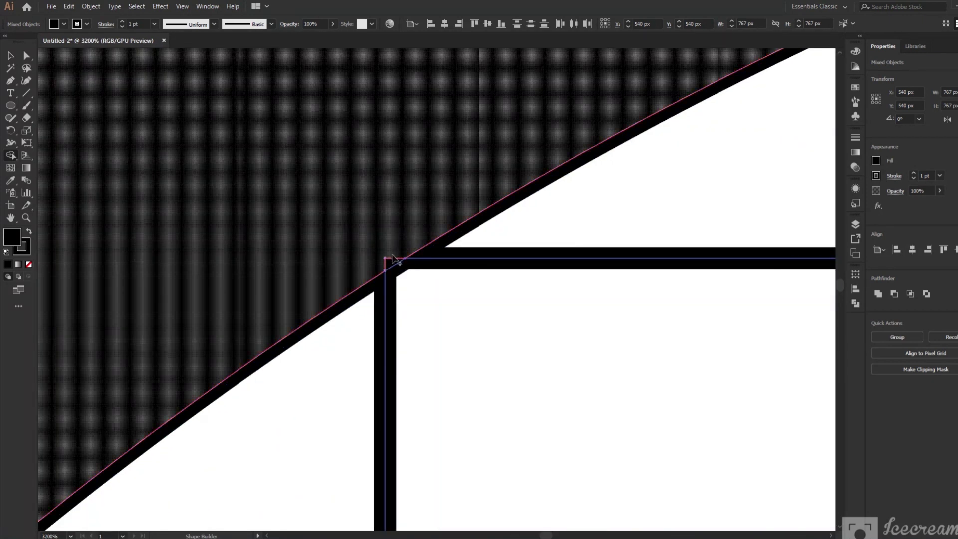
{"action": "left_click", "coordinate": [390, 261]}
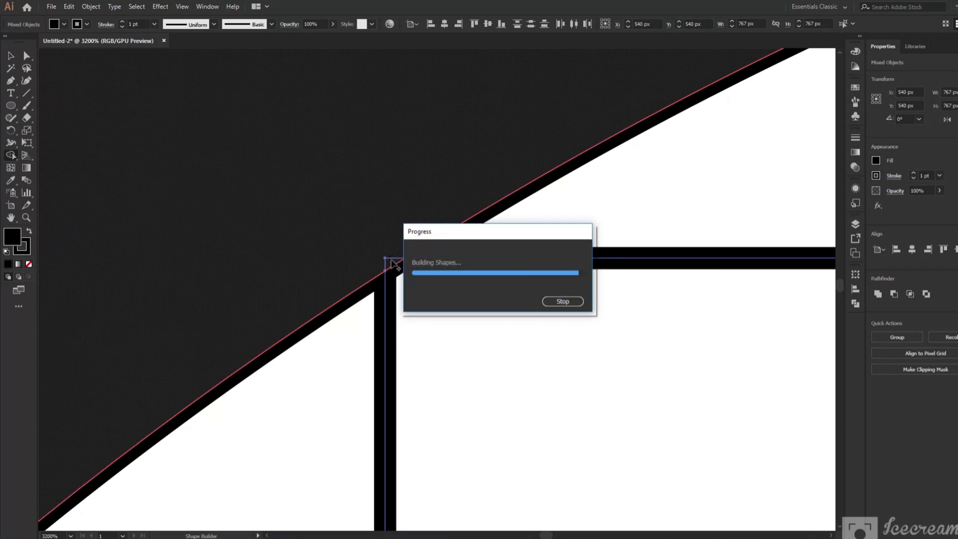
{"action": "scroll", "coordinate": [403, 294], "scroll_direction": "down", "scroll_amount": 2}
{"action": "scroll", "coordinate": [403, 294], "scroll_direction": "down", "scroll_amount": 1}
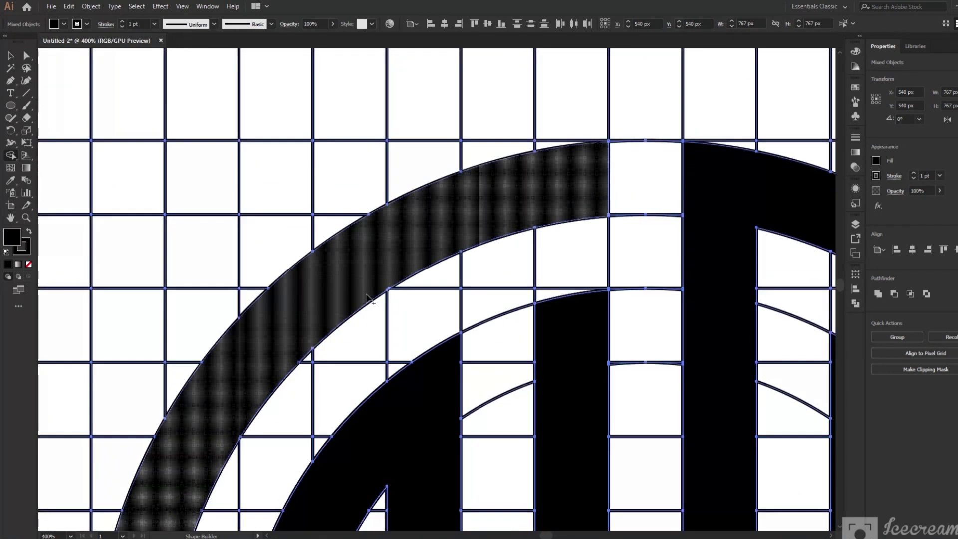
{"action": "scroll", "coordinate": [499, 349], "scroll_direction": "down", "scroll_amount": 2}
{"action": "key", "text": "ctrl+0"}
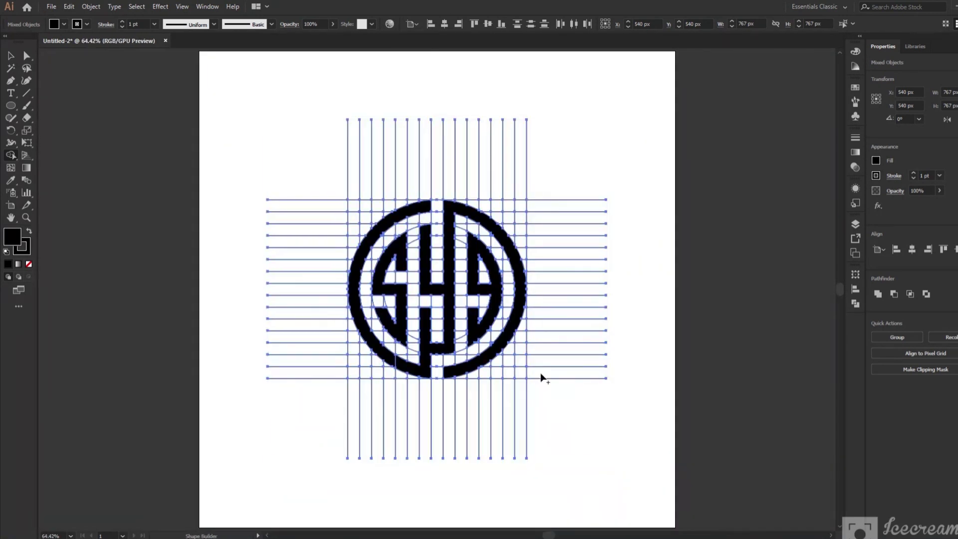
{"action": "left_click", "coordinate": [16, 56]}
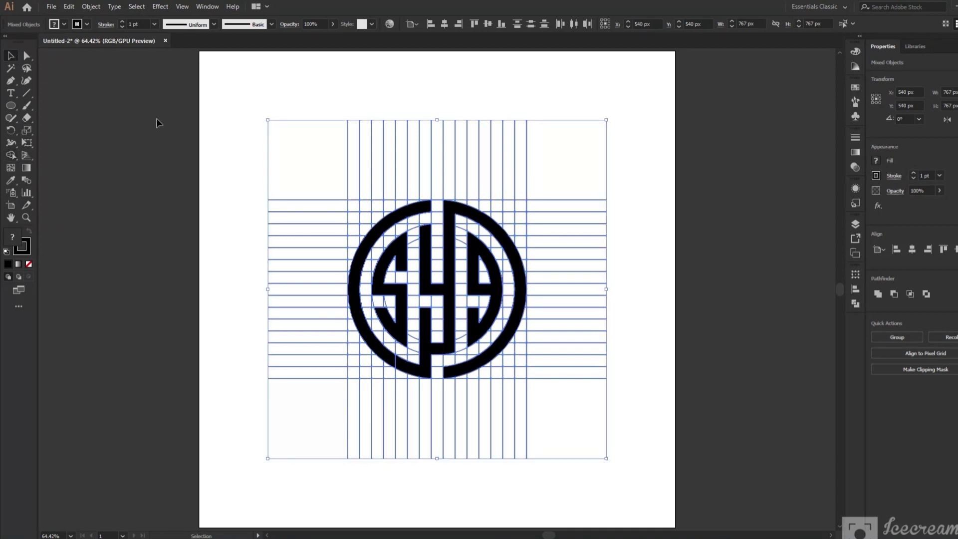
{"action": "left_click", "coordinate": [247, 210]}
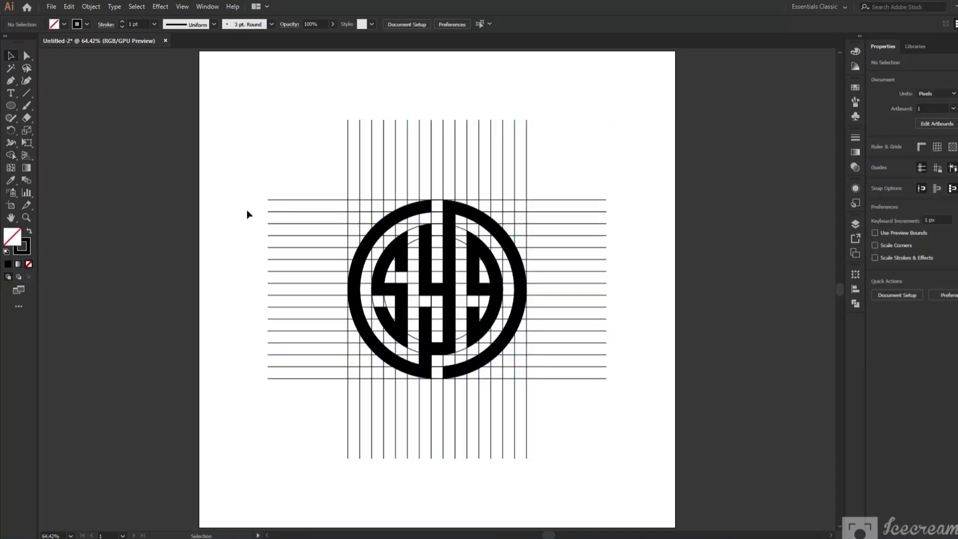
{"action": "left_click", "coordinate": [401, 324]}
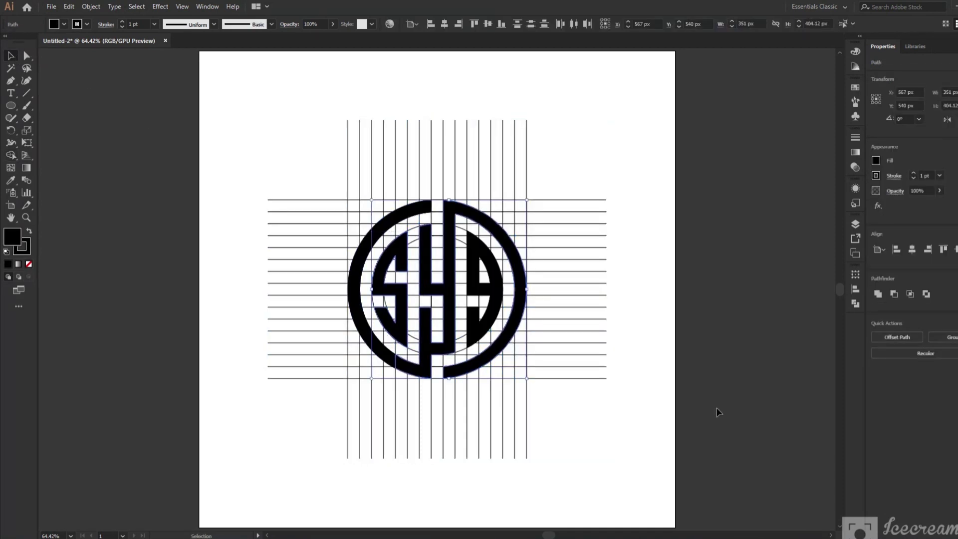
{"action": "left_click_drag", "start_coordinate": [294, 126], "coordinate": [612, 438]}
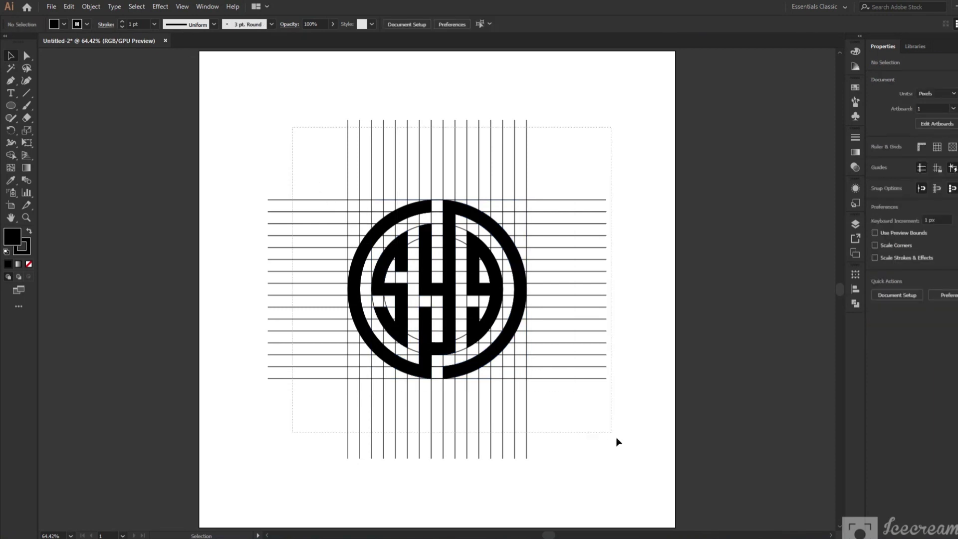
{"action": "left_click", "coordinate": [8, 157]}
{"action": "scroll", "coordinate": [425, 348], "scroll_direction": "up", "scroll_amount": 5}
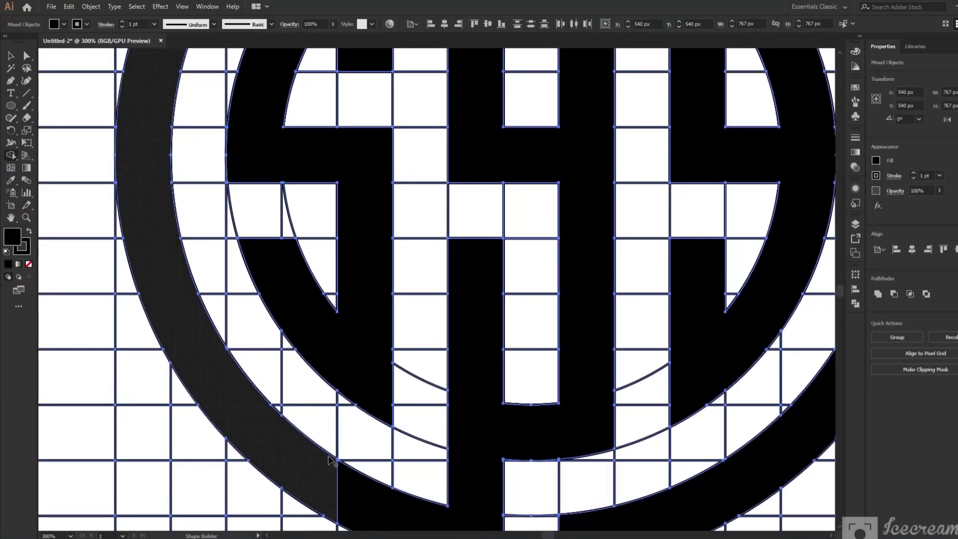
{"action": "scroll", "coordinate": [420, 244], "scroll_direction": "down", "scroll_amount": 3}
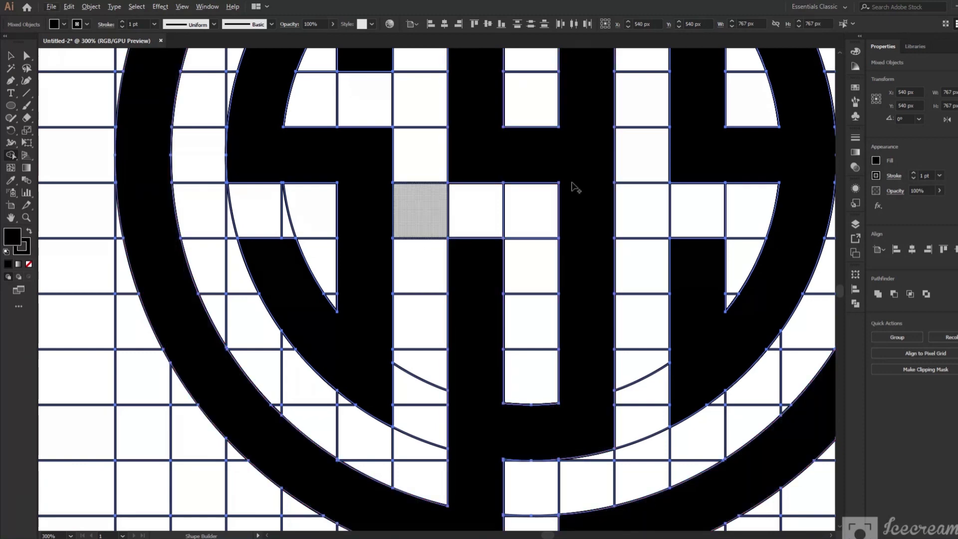
{"action": "key", "text": "ctrl+0"}
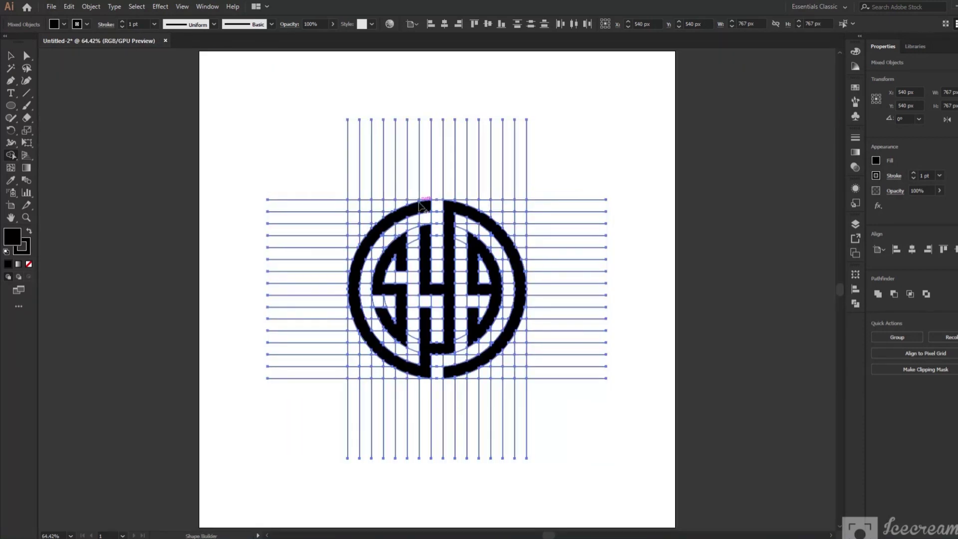
{"action": "left_click", "coordinate": [9, 59]}
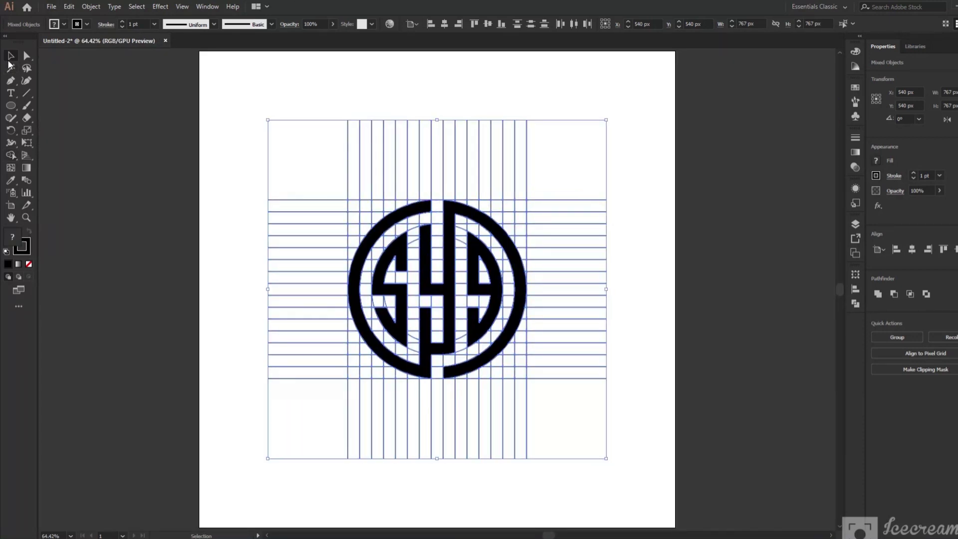
{"action": "left_click", "coordinate": [206, 120]}
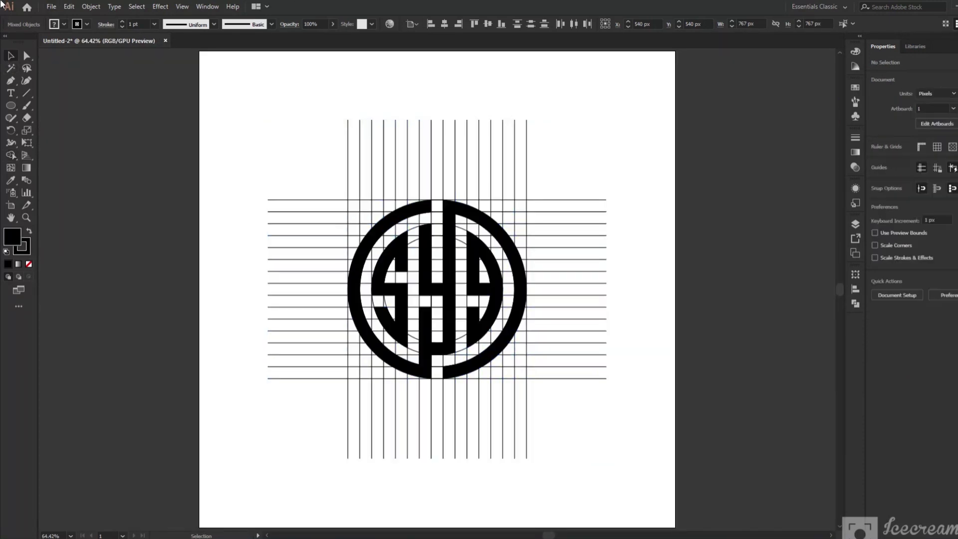
Move the black monogram pieces aside and delete the construction grid lines and guide circles
{"action": "left_click", "coordinate": [399, 308]}
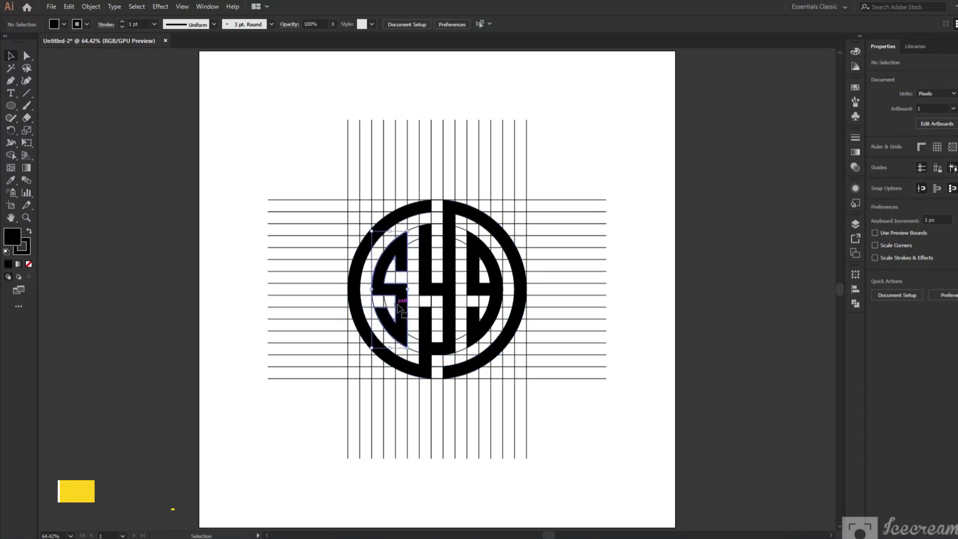
{"action": "left_click", "coordinate": [422, 351], "text": "shift"}
{"action": "left_click", "coordinate": [476, 280], "text": "shift"}
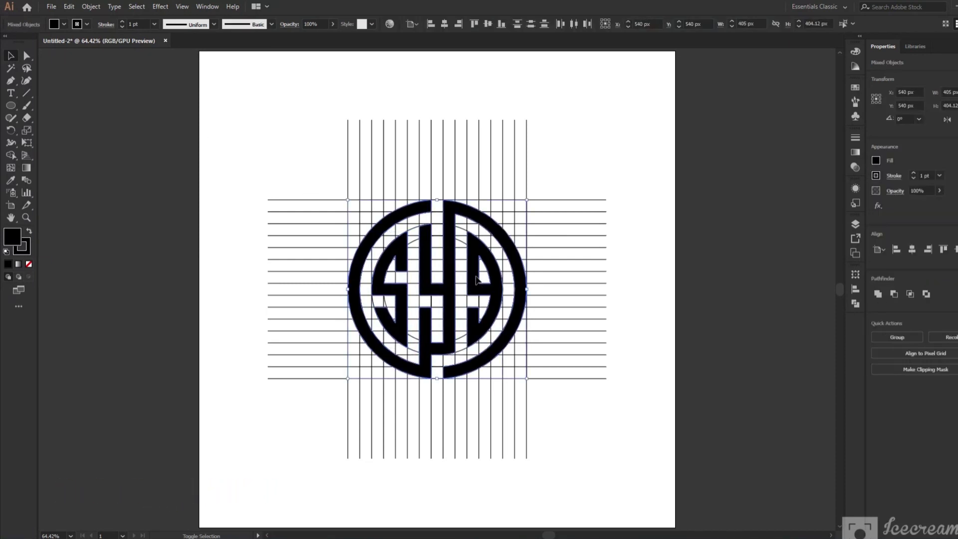
{"action": "left_click_drag", "start_coordinate": [417, 327], "coordinate": [698, 256]}
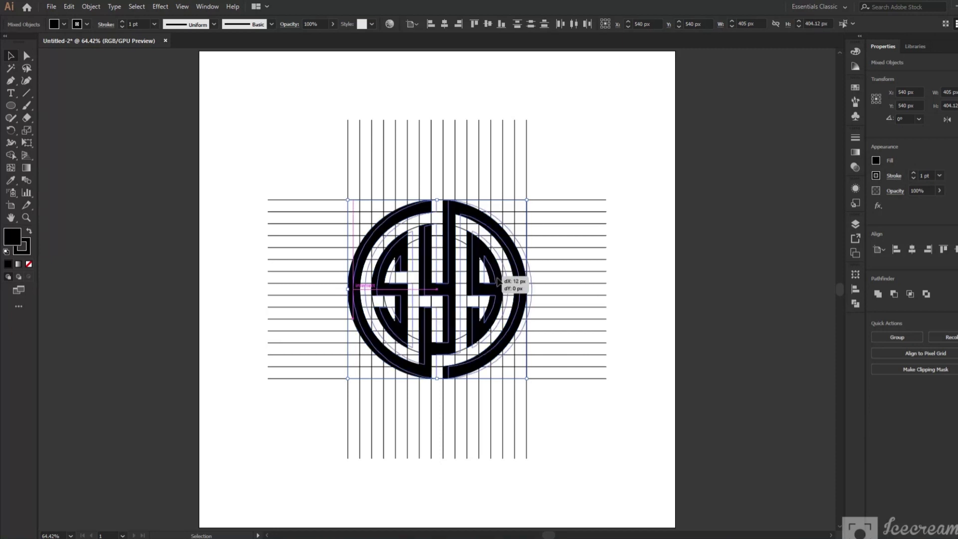
{"action": "left_click", "coordinate": [627, 454]}
{"action": "key", "text": "Delete"}
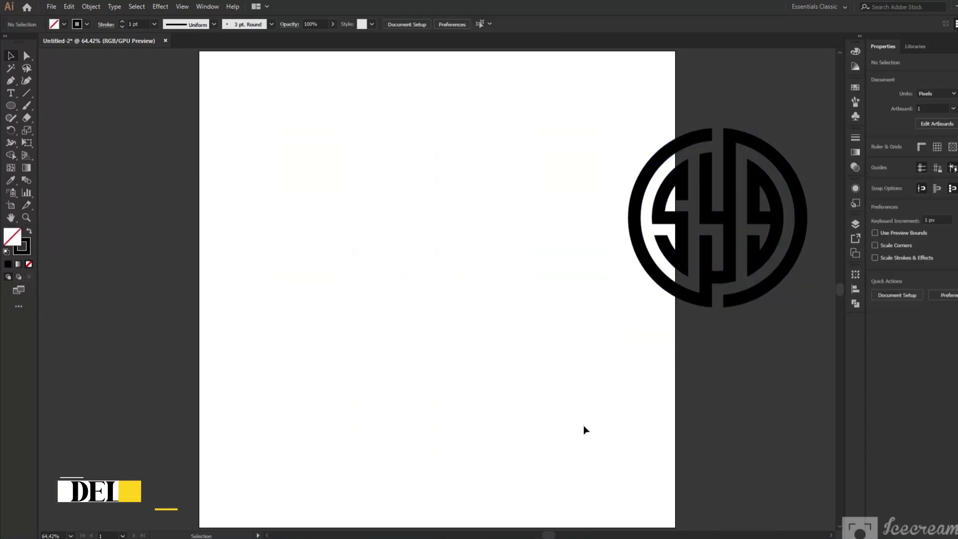
{"action": "mouse_move", "coordinate": [603, 94]}
{"action": "left_mouse_down"}
{"action": "mouse_move", "coordinate": [745, 276]}
{"action": "mouse_move", "coordinate": [465, 333]}
{"action": "left_mouse_up"}
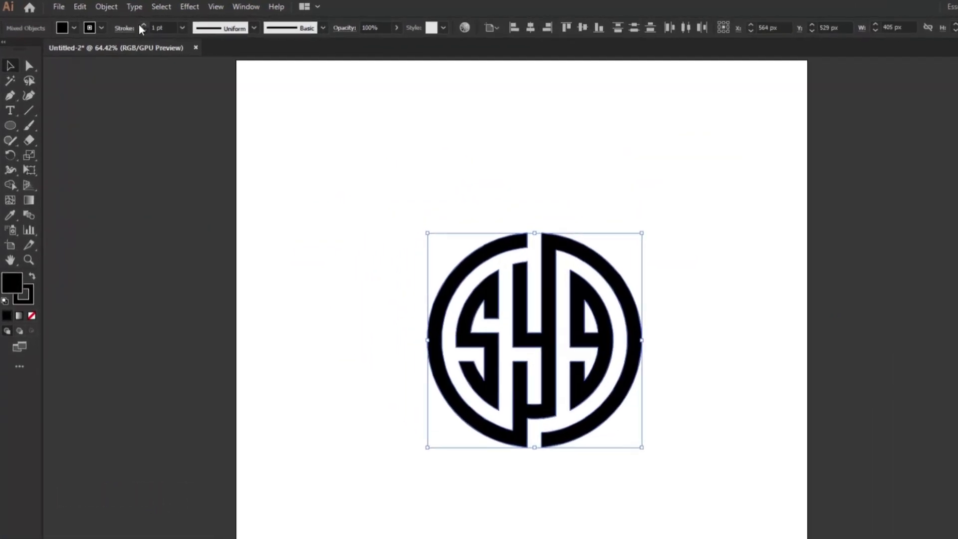
Set the monogram stroke to 3 pt and expand its fill and stroke into shapes
{"action": "left_click", "coordinate": [122, 22]}
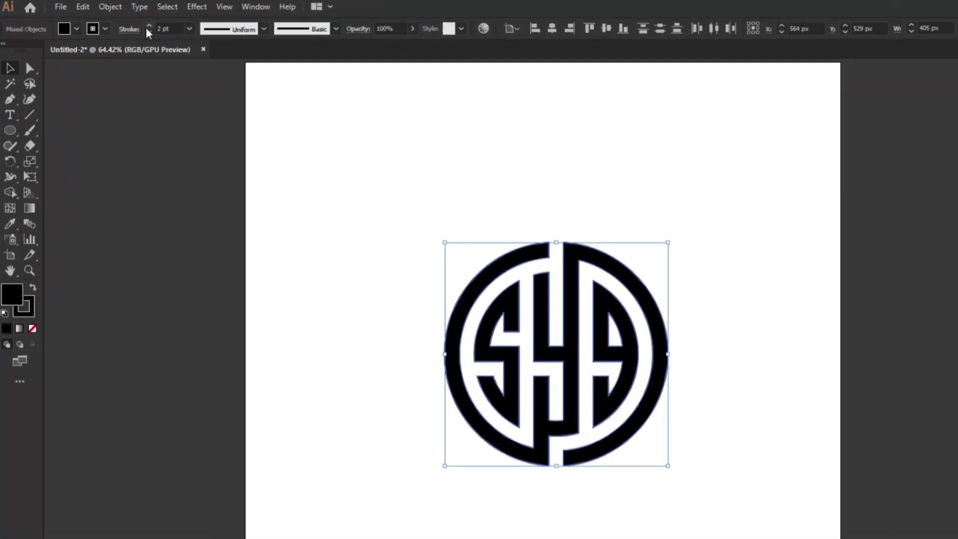
{"action": "left_click", "coordinate": [110, 7]}
{"action": "left_click", "coordinate": [160, 145]}
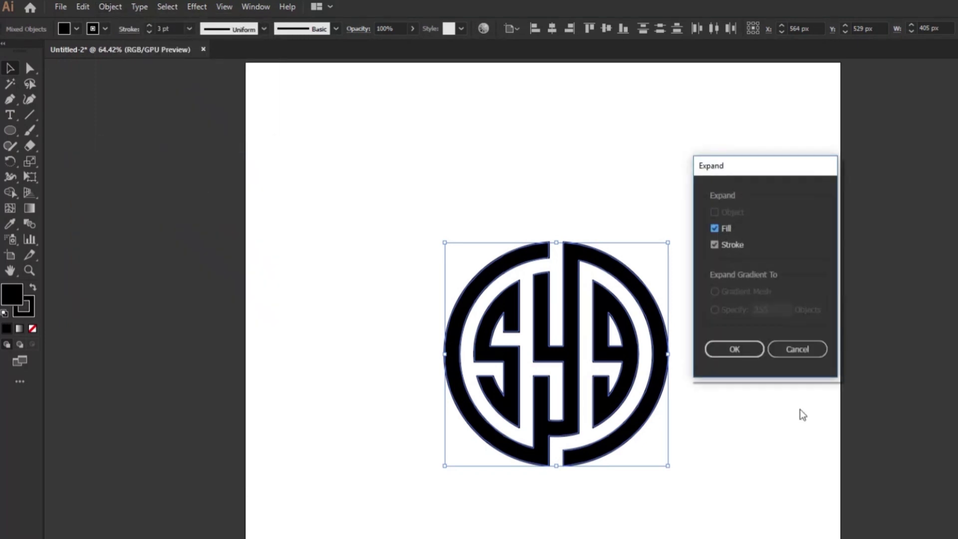
{"action": "left_click", "coordinate": [756, 358]}
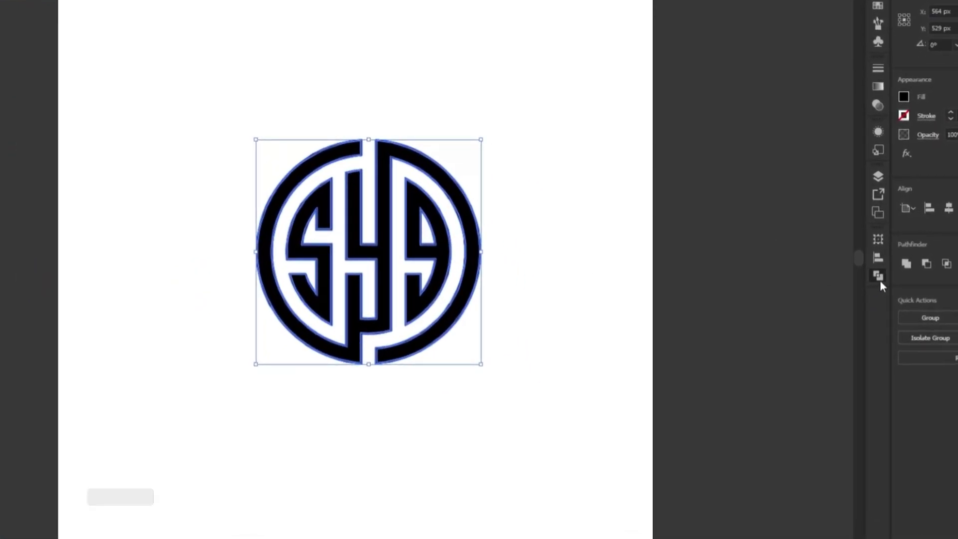
Unite all monogram pieces in Pathfinder and centre the mark horizontally on the artboard
{"action": "left_click", "coordinate": [855, 304]}
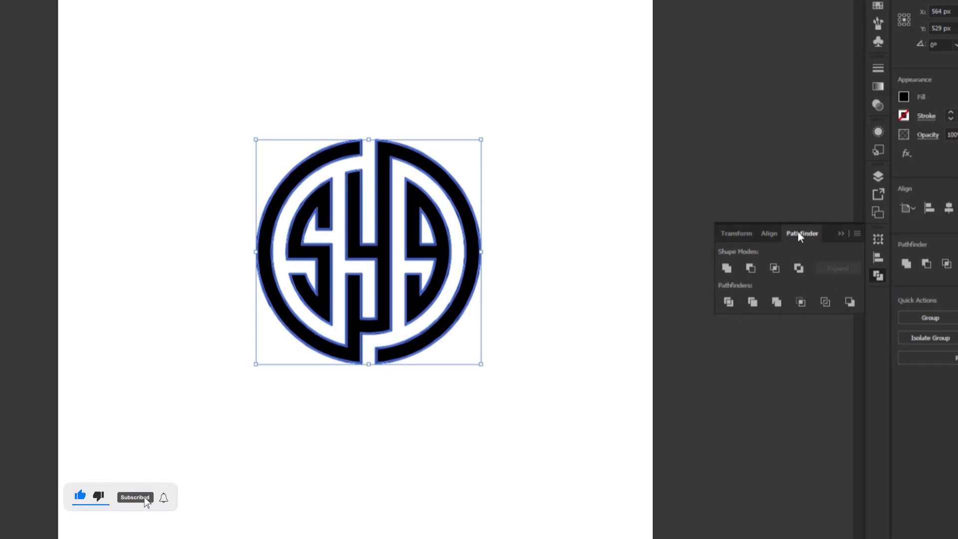
{"action": "left_click", "coordinate": [727, 269]}
{"action": "left_click", "coordinate": [841, 233]}
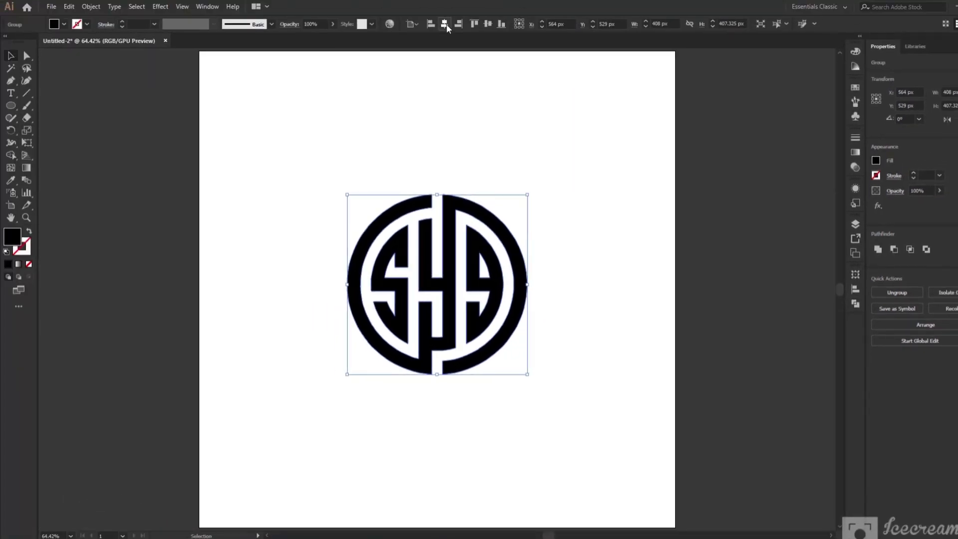
{"action": "left_click", "coordinate": [447, 25]}
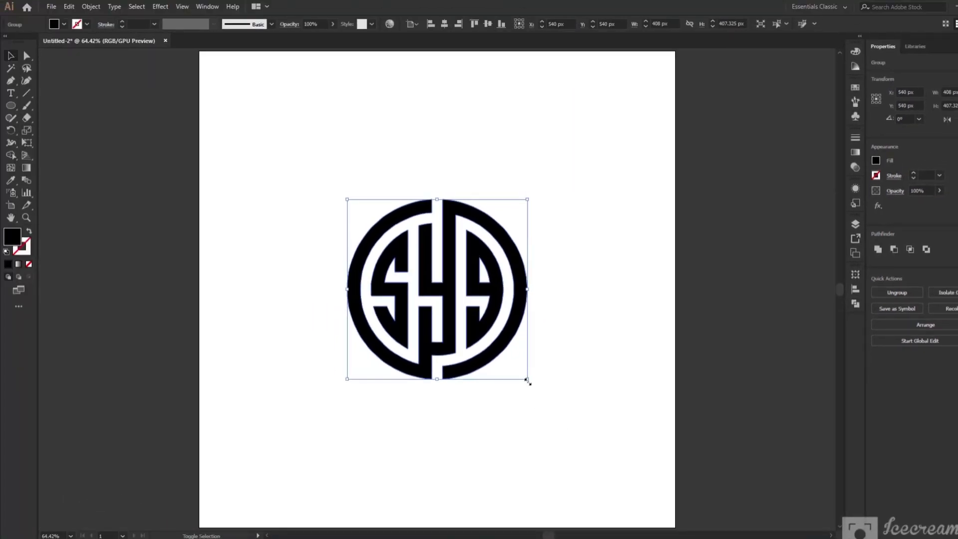
Scale the monogram from 408 px up to 516 px wide, then deselect it
{"action": "left_click_drag", "start_coordinate": [528, 379], "coordinate": [552, 404]}
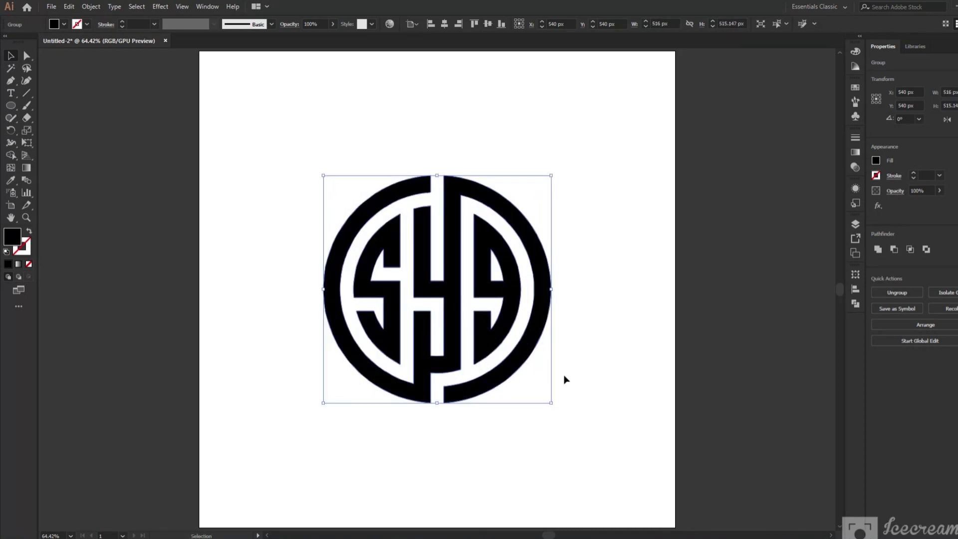
{"action": "left_click", "coordinate": [592, 337]}
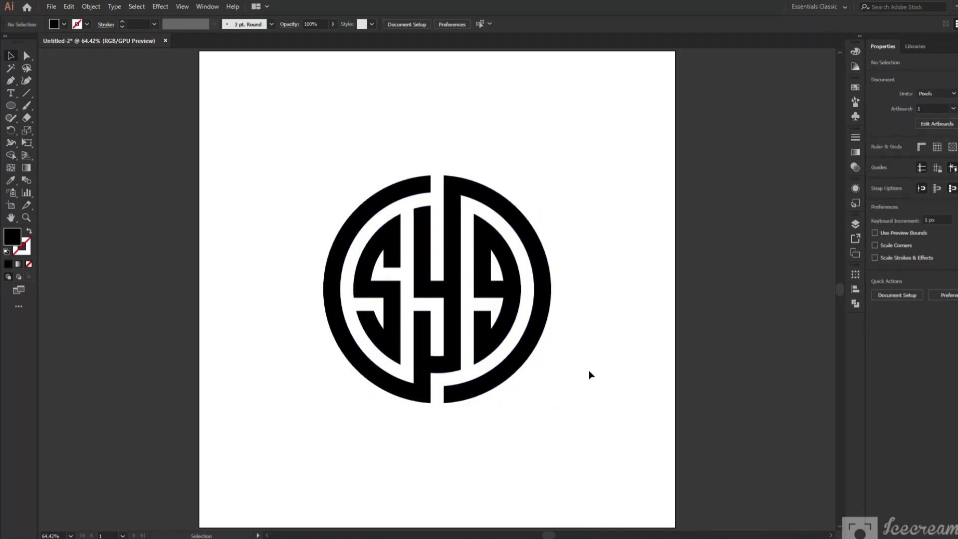